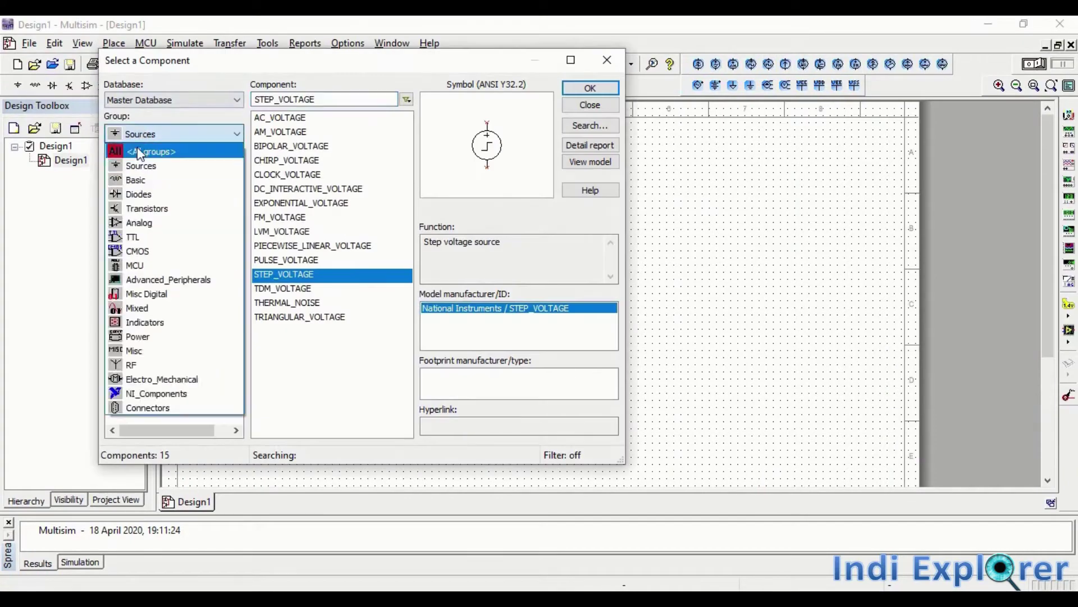
# Step: Place a 1kΩ resistor R1 and a 100nF capacitor C1 to its right
pyautogui.click(144, 137)
pyautogui.click(135, 154)
pyautogui.click(120, 335)
pyautogui.click(590, 86)
pyautogui.click(364, 236)
pyautogui.doubleClick(133, 347)
pyautogui.click(421, 270)
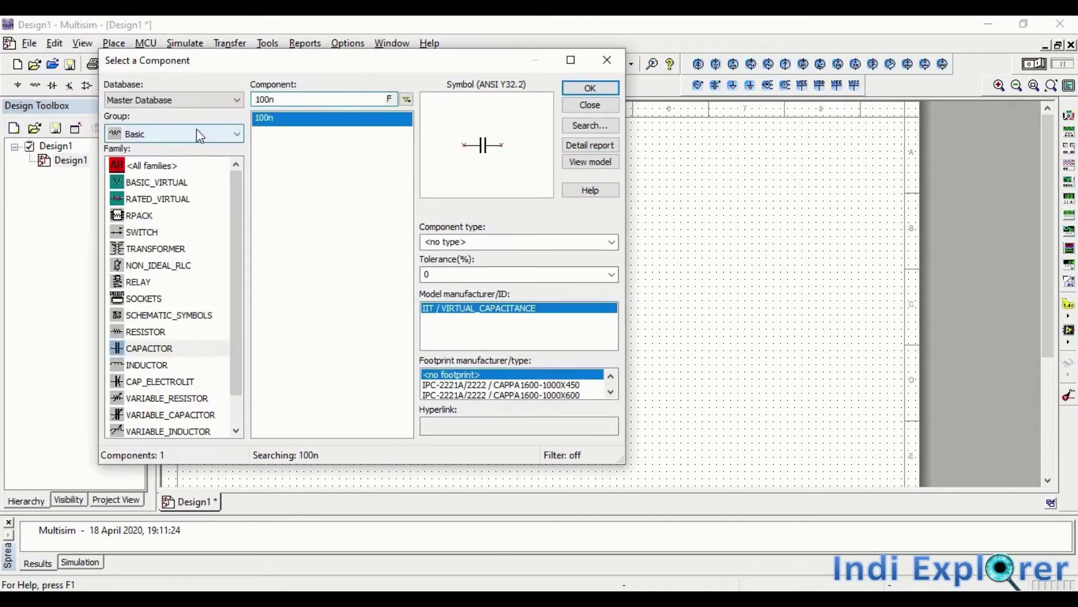
# Step: Place a STEP_VOLTAGE source V1 left of the resistor
pyautogui.click(175, 133)
pyautogui.click(169, 147)
pyautogui.click(181, 199)
pyautogui.click(284, 274)
pyautogui.click(590, 88)
pyautogui.click(317, 301)
pyautogui.click(590, 88)
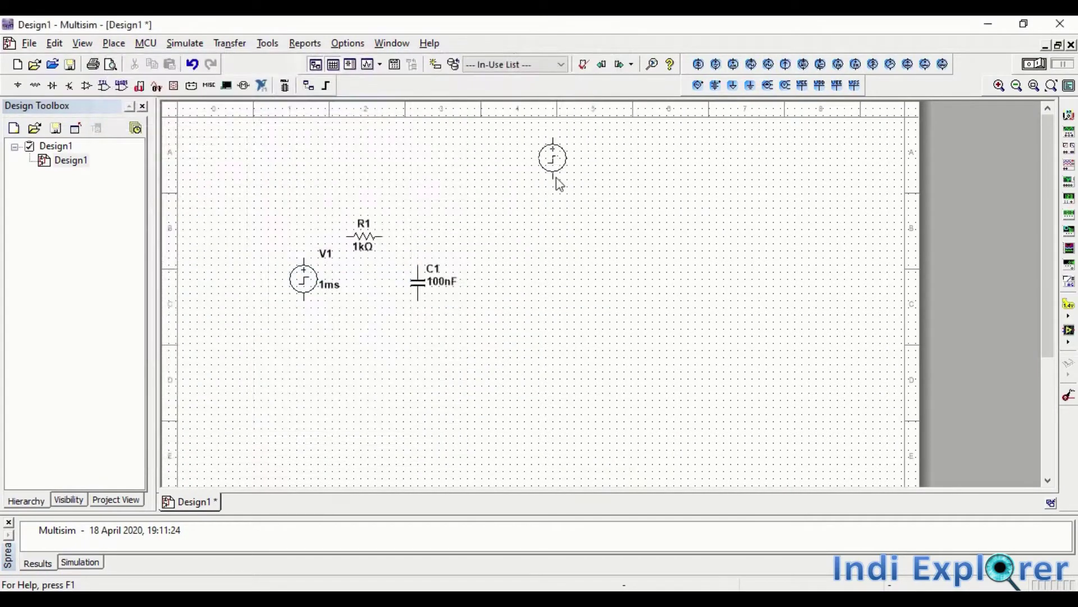
pyautogui.press('Escape')
pyautogui.press('Escape')
# Step: Wire V1, R1 and C1 into a closed loop
pyautogui.click(305, 259)
pyautogui.click(349, 236)
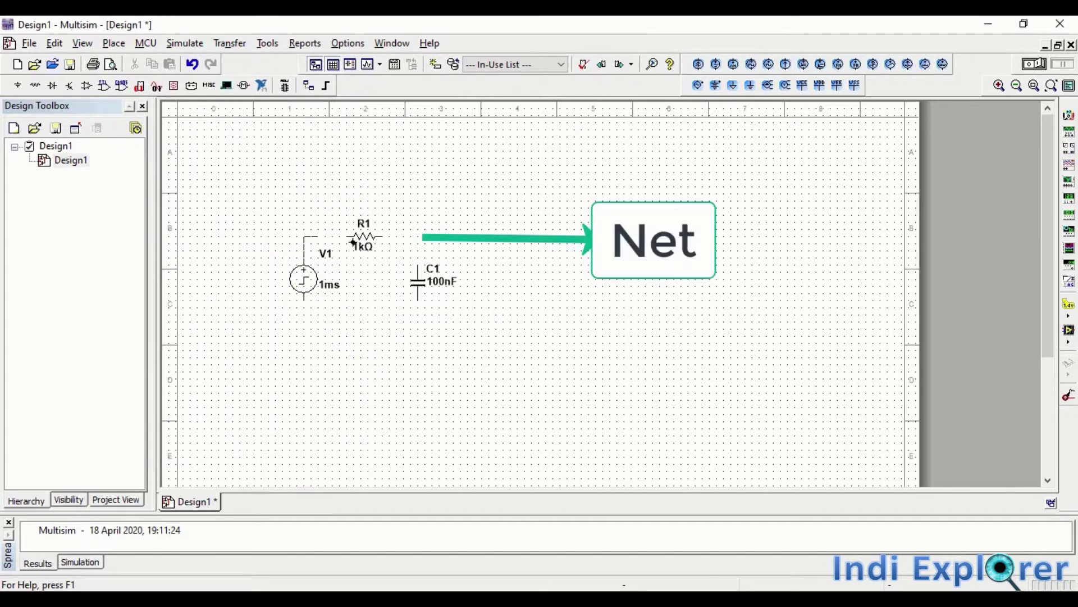
pyautogui.click(381, 236)
pyautogui.click(418, 265)
pyautogui.click(418, 299)
pyautogui.click(303, 301)
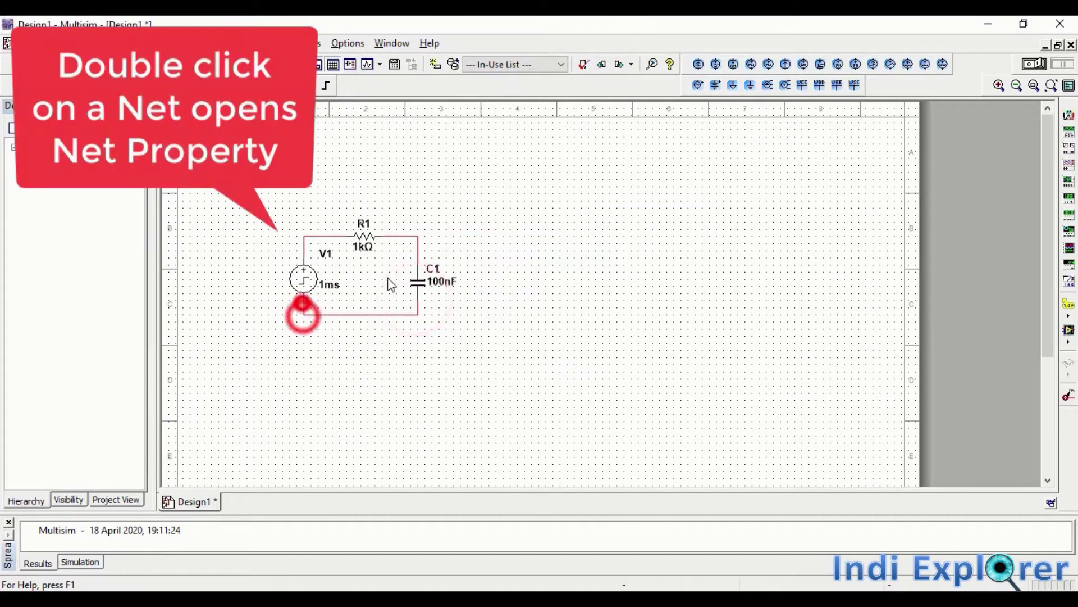
# Step: Name the V1–R1 net Input_Node and show its label above the wire
pyautogui.doubleClick(325, 237)
pyautogui.click(447, 220)
pyautogui.click(534, 192)
pyautogui.write('input_Node')
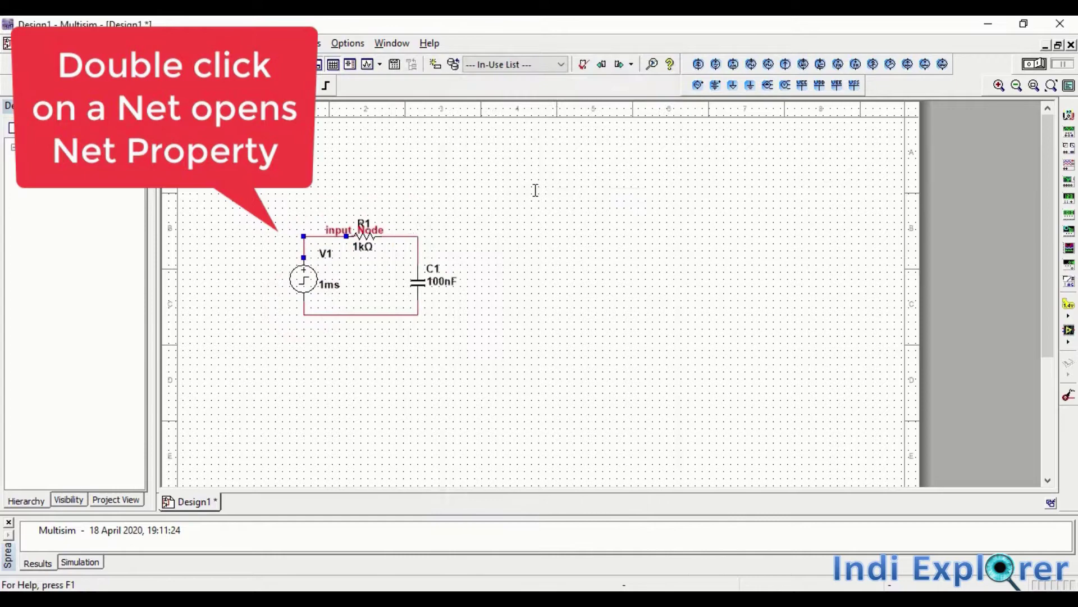
pyautogui.moveTo(346, 224); pyautogui.dragTo(312, 223)
# Step: Name the R1–C1 net Output_Node and show its label above the wire
pyautogui.doubleClick(388, 237)
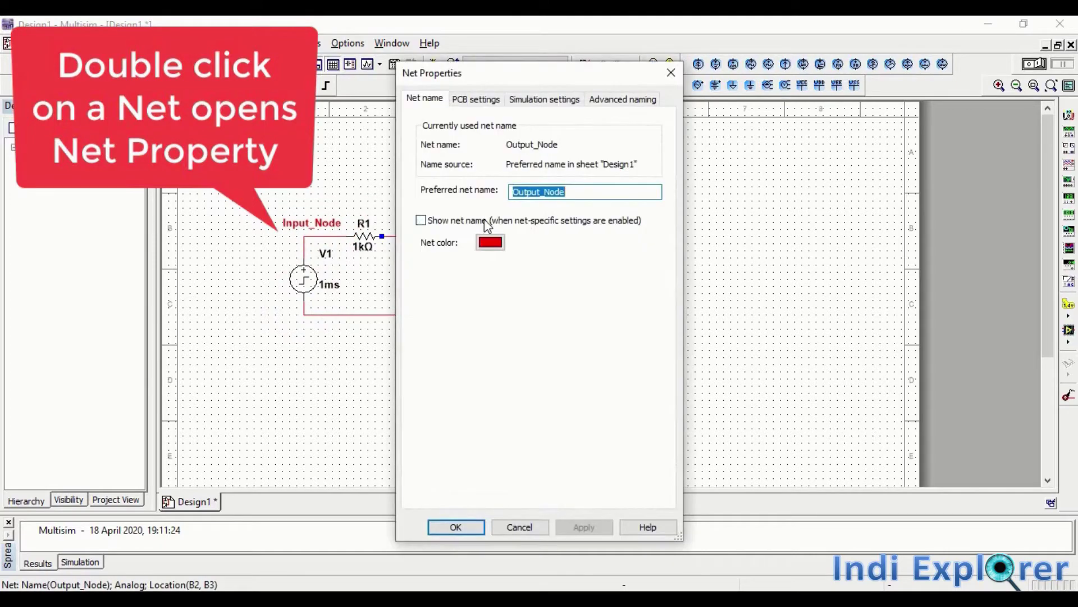
pyautogui.click(484, 220)
pyautogui.click(455, 527)
pyautogui.moveTo(444, 235); pyautogui.dragTo(437, 229)
pyautogui.click(624, 271)
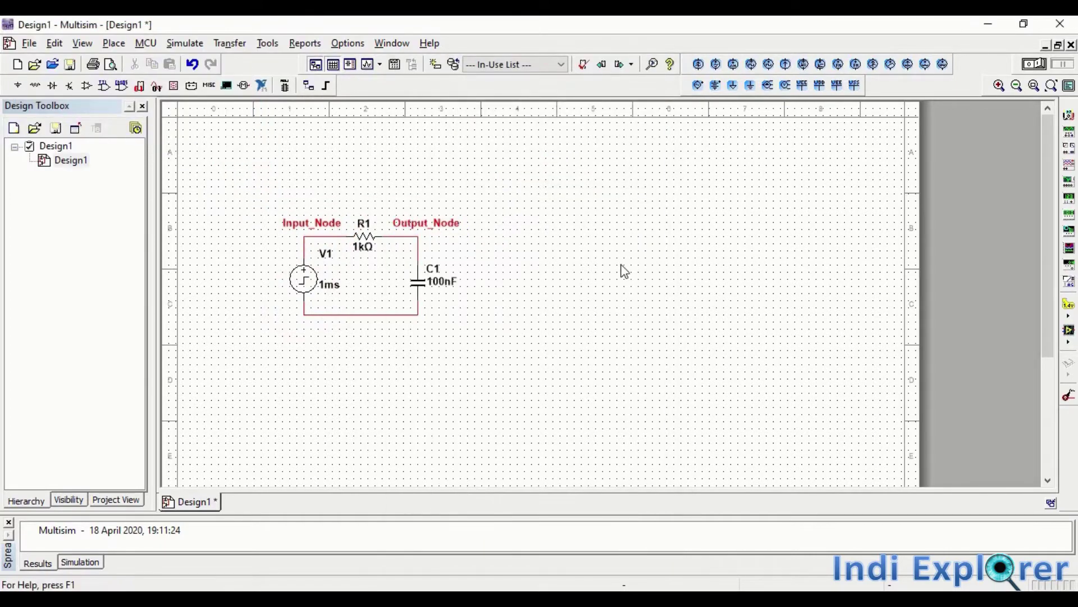
# Step: Place a ground symbol on the circuit's bottom wire
pyautogui.click(750, 85)
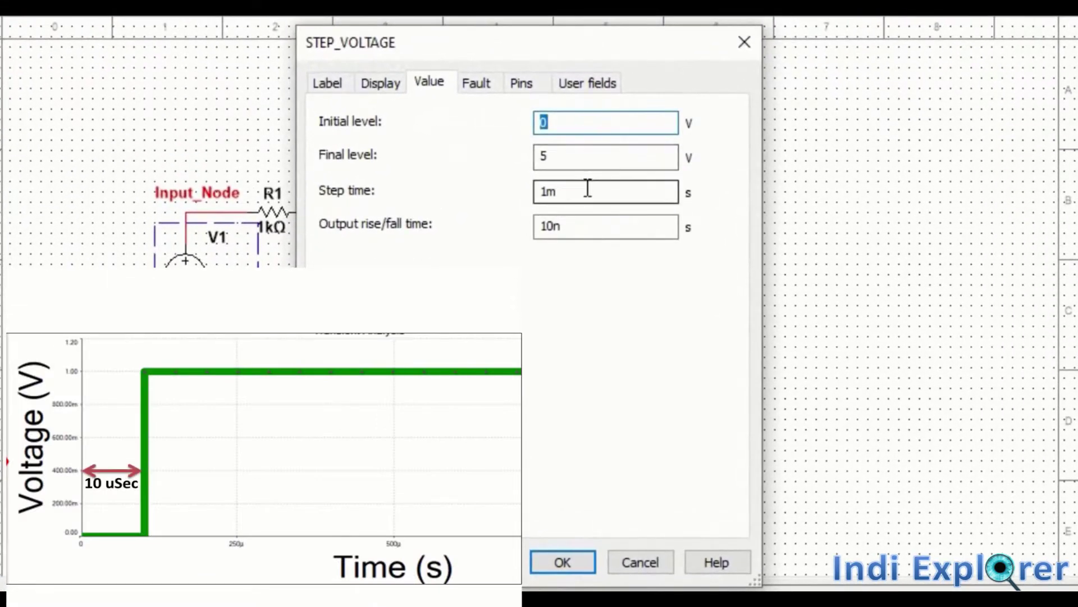
# Step: Set V1's step time to 10u, rise/fall time to 1n and final level to 1 V
pyautogui.doubleClick(588, 190)
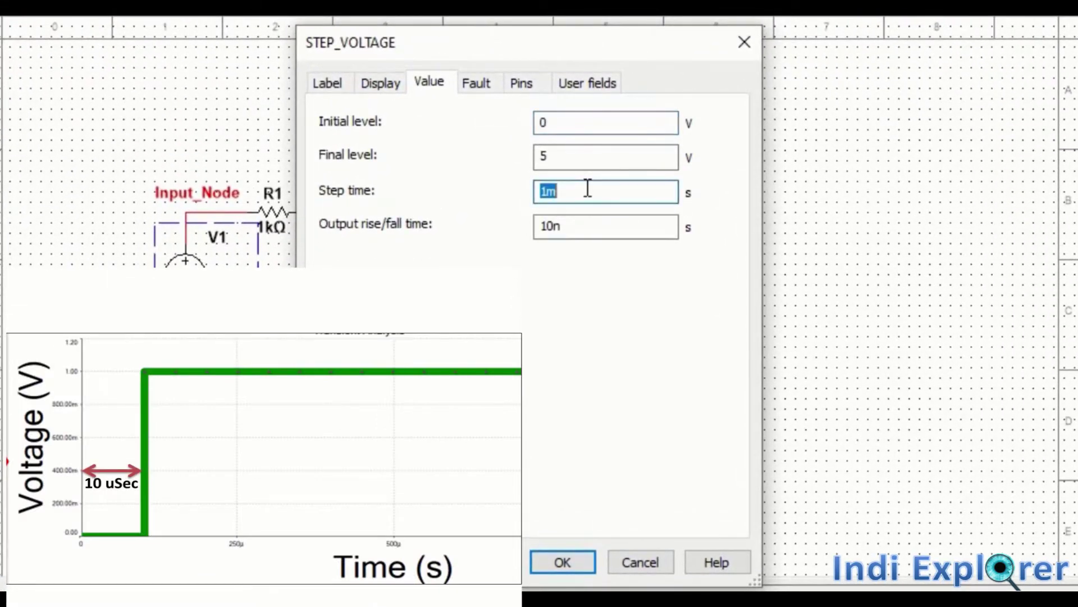
pyautogui.write('10U')
pyautogui.press('BackSpace')
pyautogui.write('u')
pyautogui.doubleClick(589, 224)
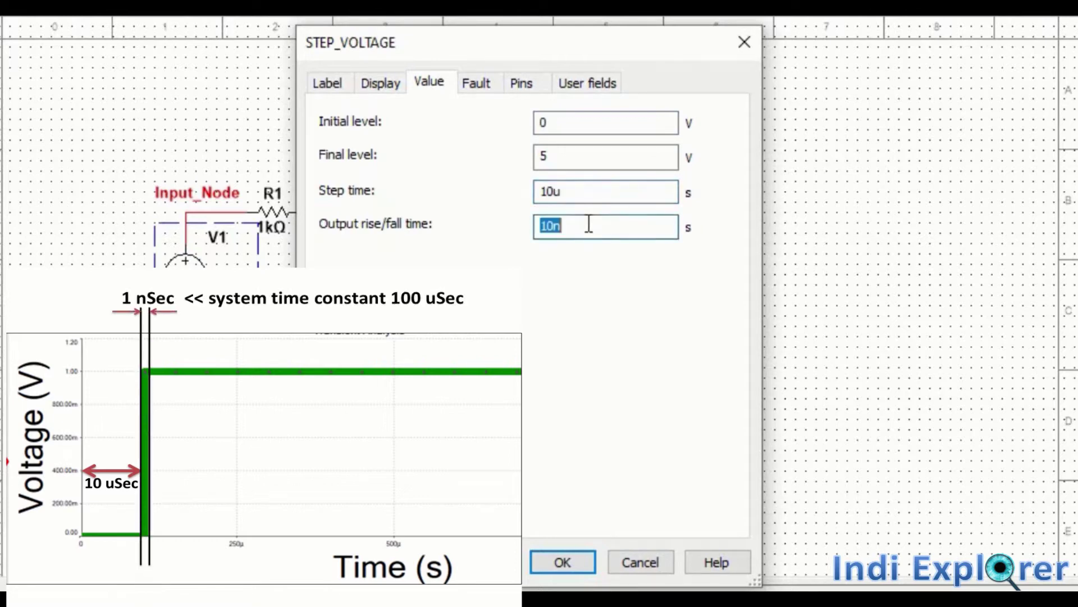
pyautogui.write('1n')
pyautogui.doubleClick(595, 160)
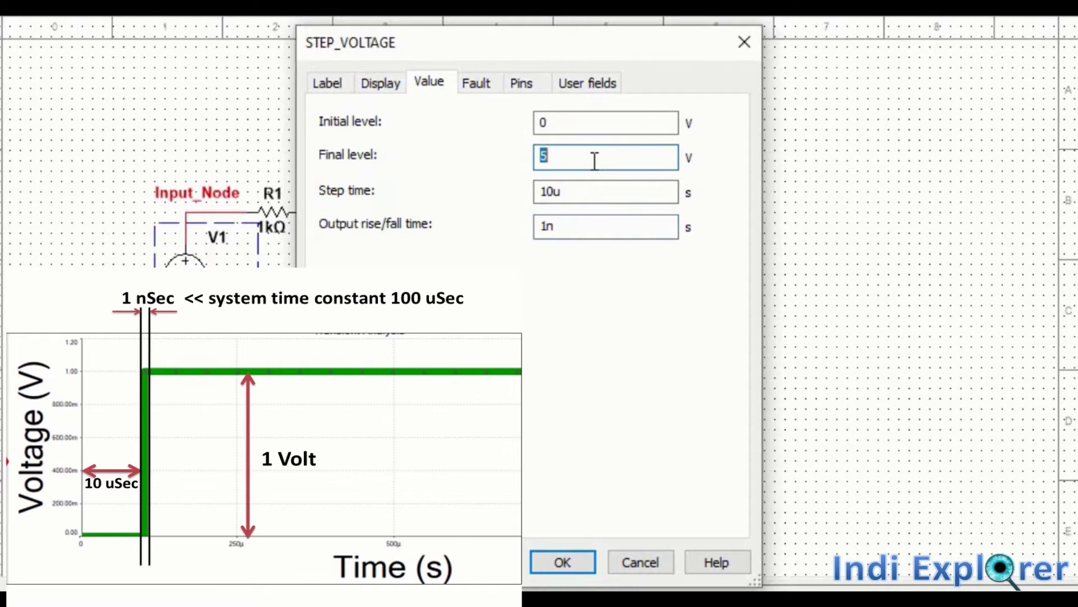
pyautogui.write('1')
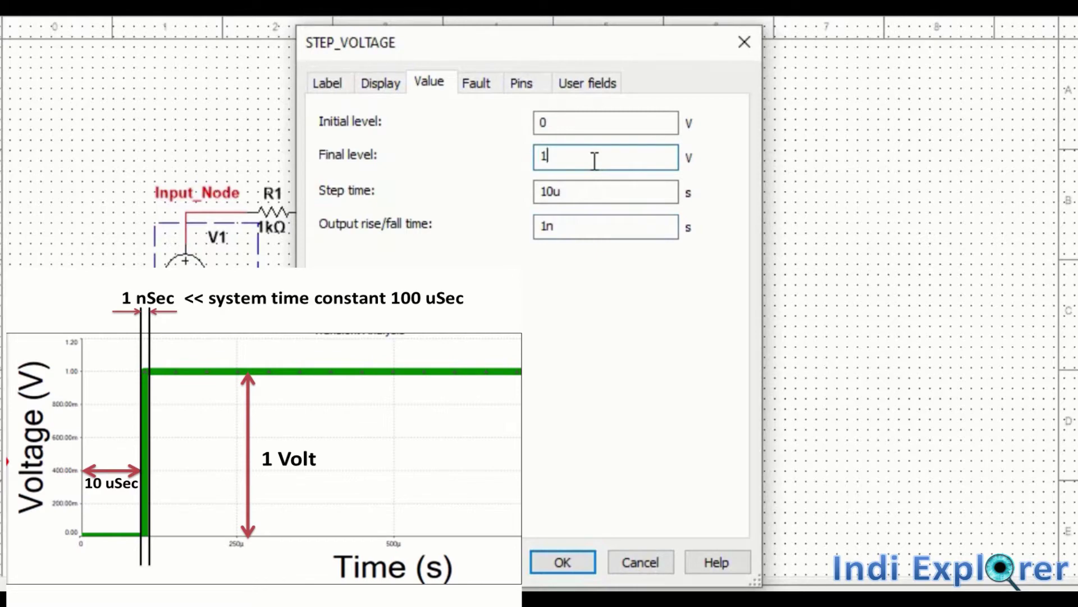
pyautogui.click(582, 558)
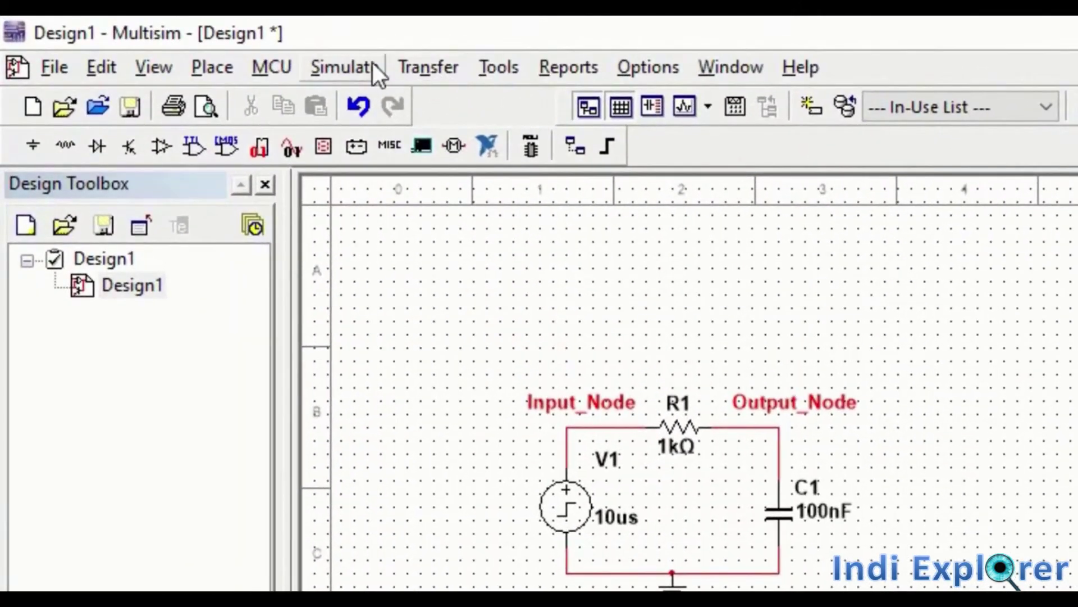
# Step: Open the Transient analysis settings from the Simulate analyses list
pyautogui.click(372, 64)
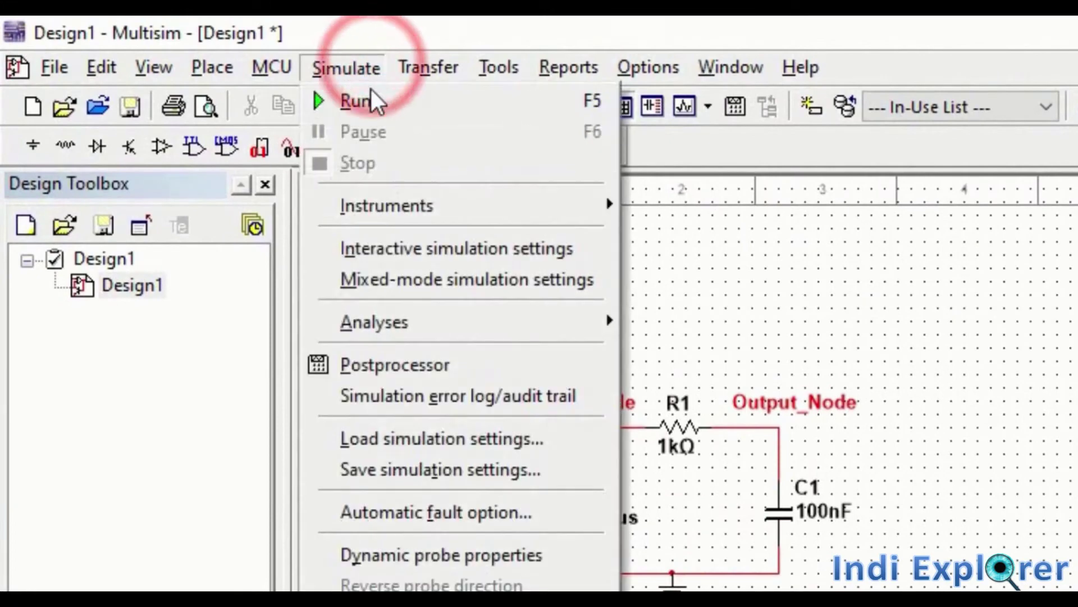
pyautogui.click(434, 328)
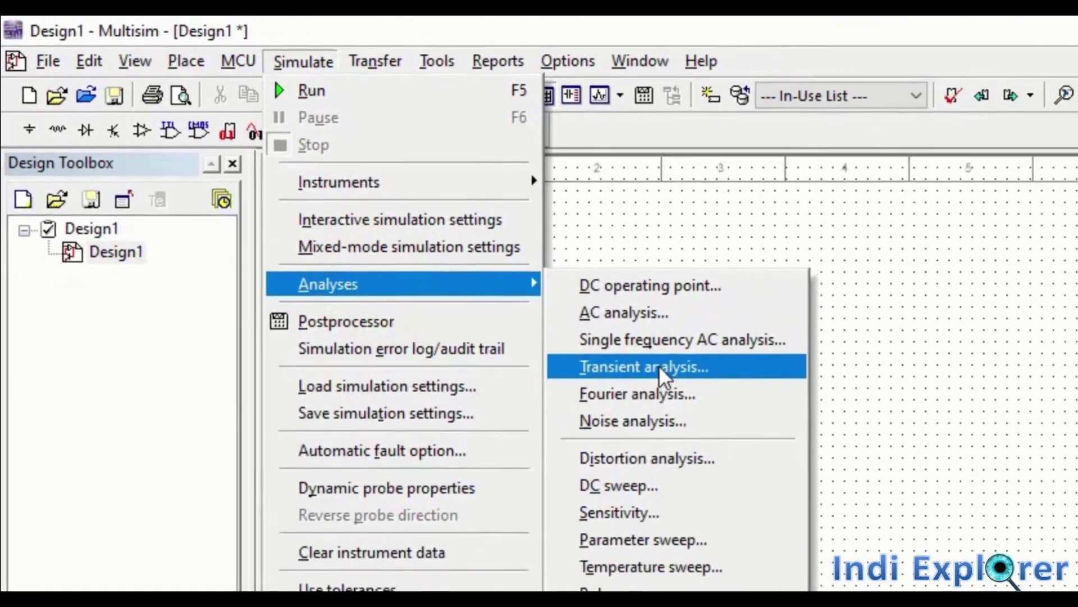
pyautogui.click(755, 418)
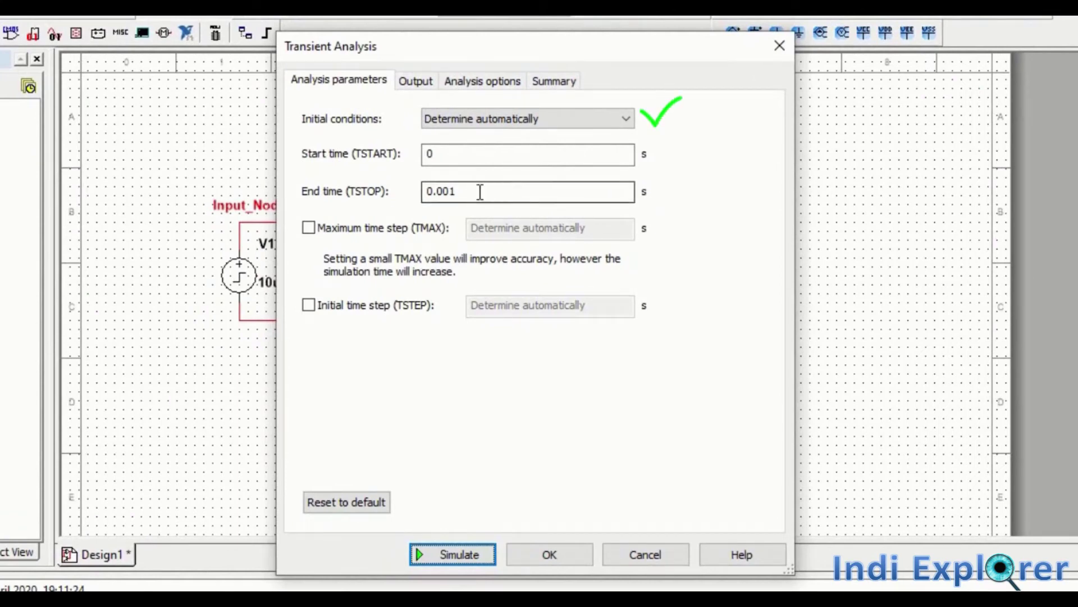
# Step: Limit maximum time step to 10e-6 s, output V(input_node) and V(output_node), and simulate
pyautogui.click(385, 228)
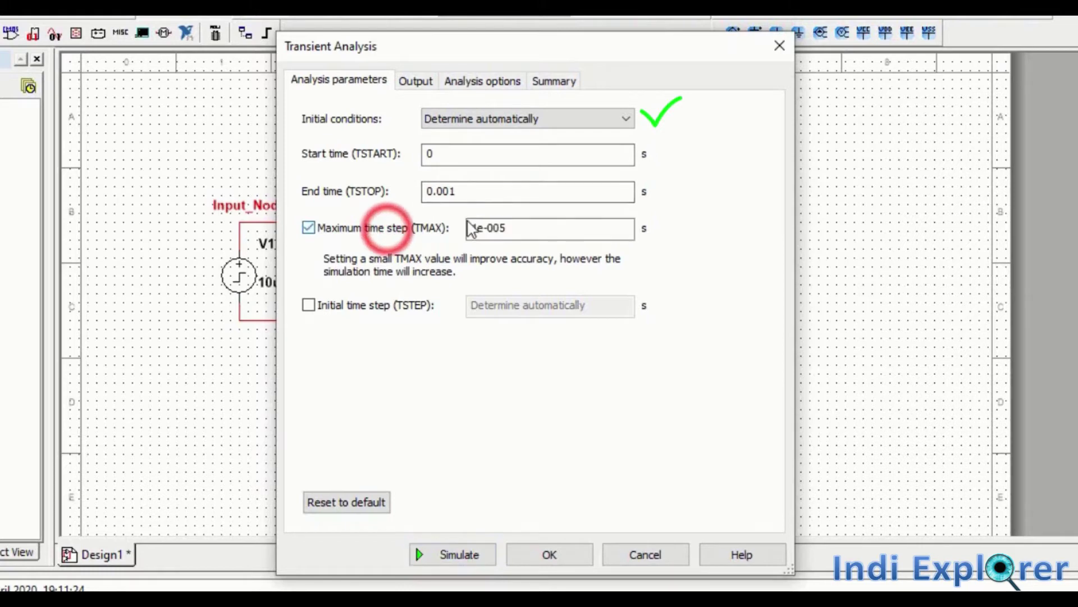
pyautogui.doubleClick(509, 231)
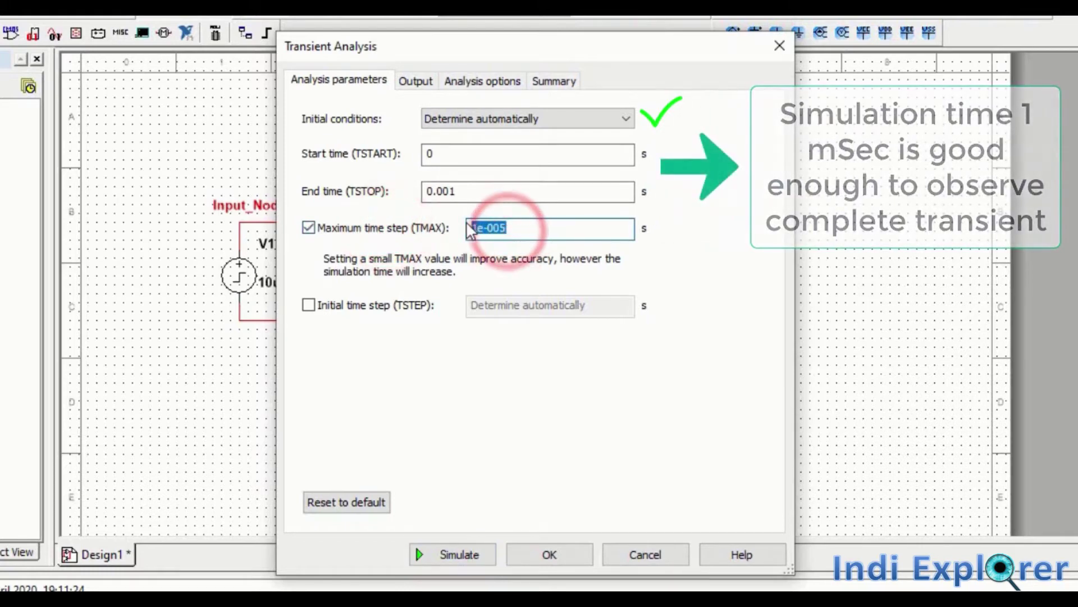
pyautogui.write('10e-6')
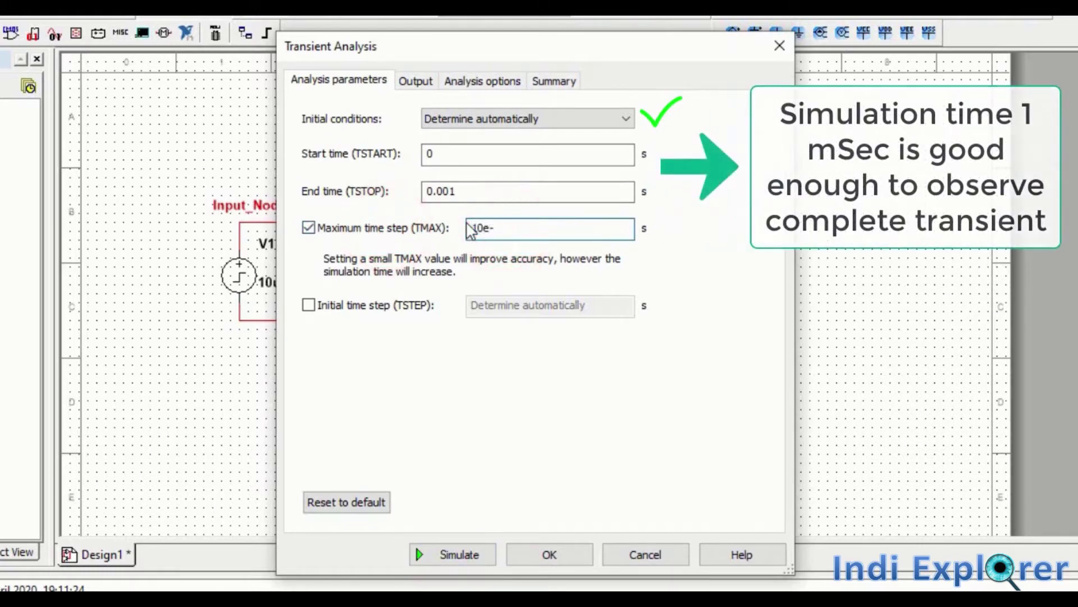
pyautogui.click(420, 83)
pyautogui.doubleClick(337, 222)
pyautogui.doubleClick(343, 223)
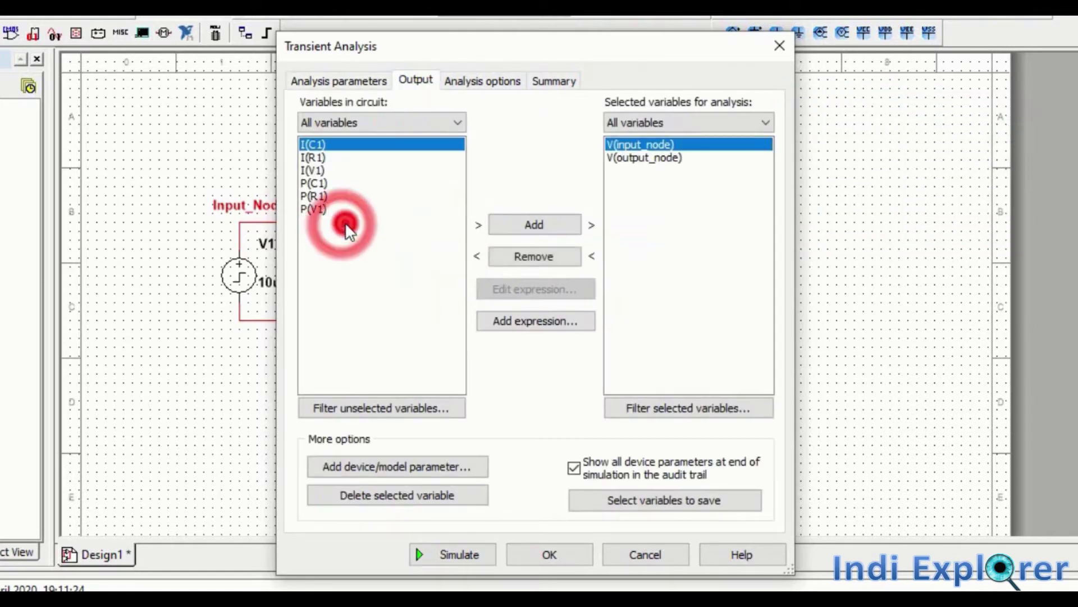
pyautogui.click(460, 555)
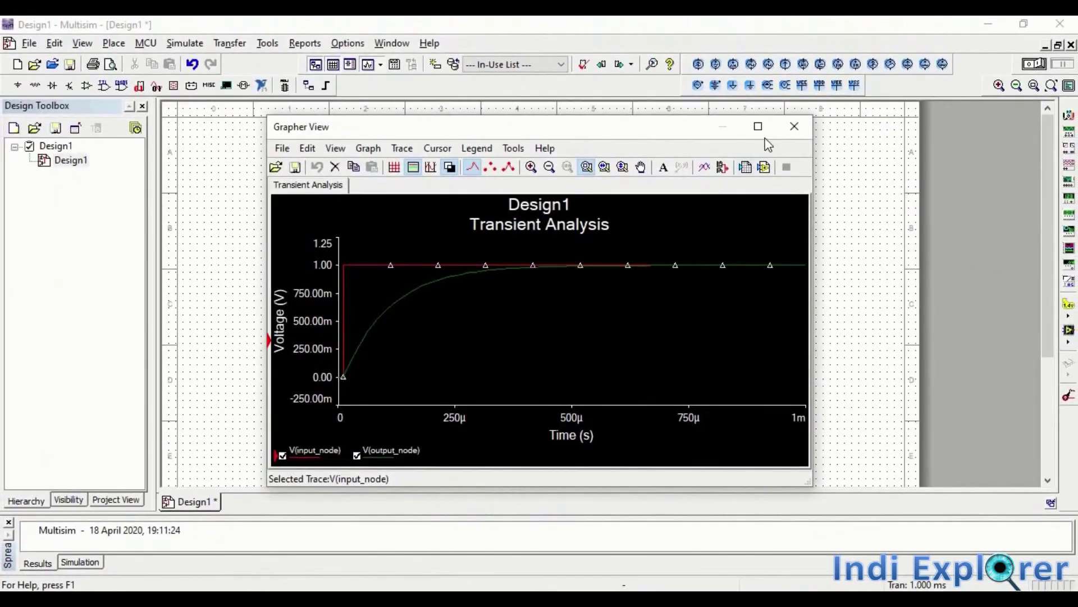
# Step: Close the enlarged plot window and reopen the Grapher from the View menu
pyautogui.click(767, 136)
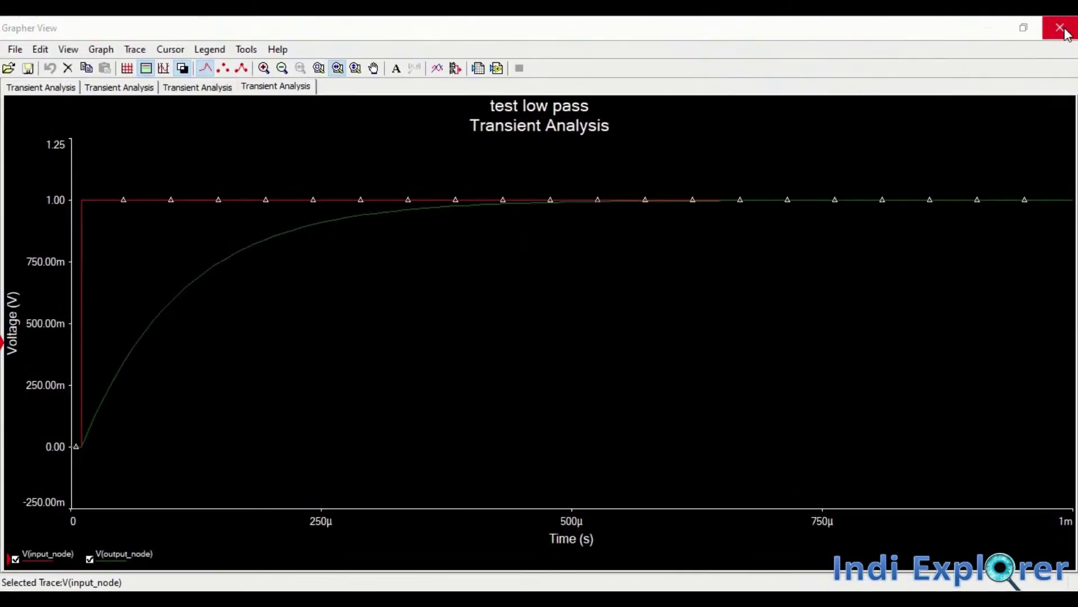
pyautogui.click(1062, 25)
pyautogui.click(82, 43)
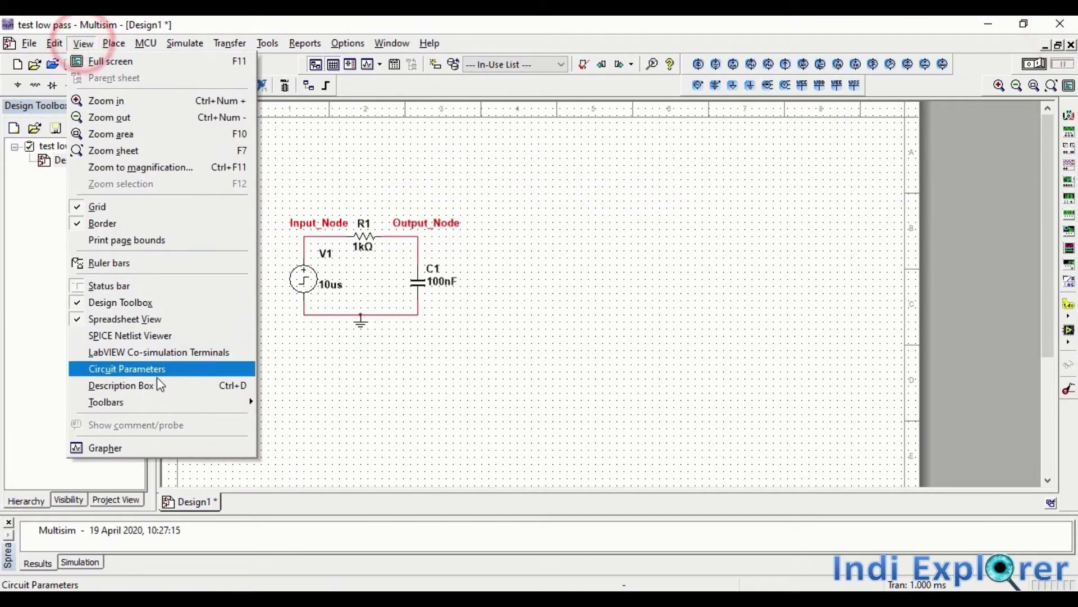
pyautogui.click(150, 451)
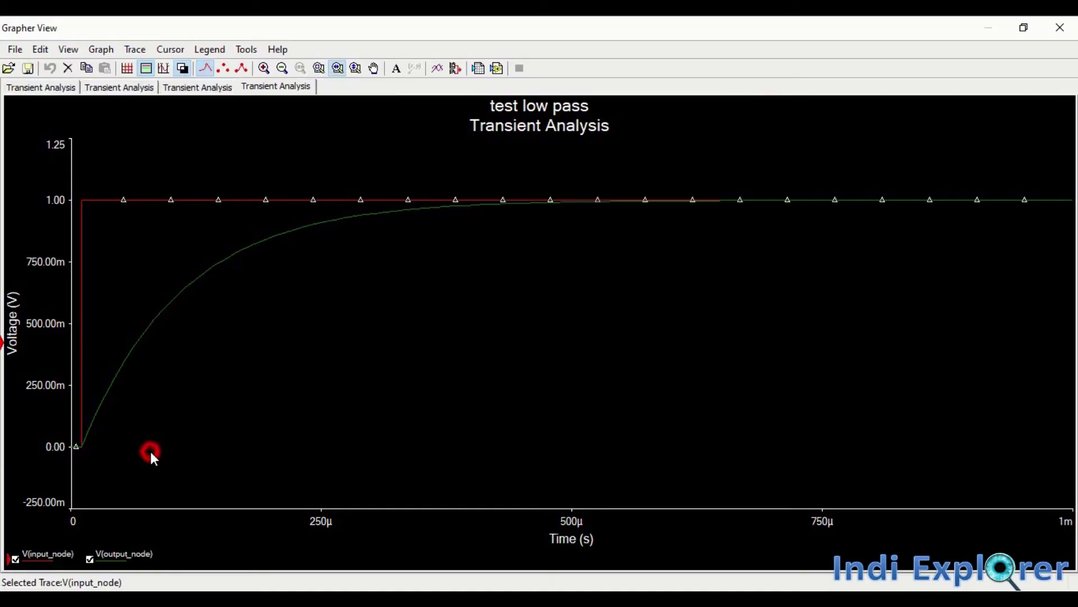
# Step: Give the graph a white background and turn on grid lines and measurement cursors
pyautogui.click(183, 71)
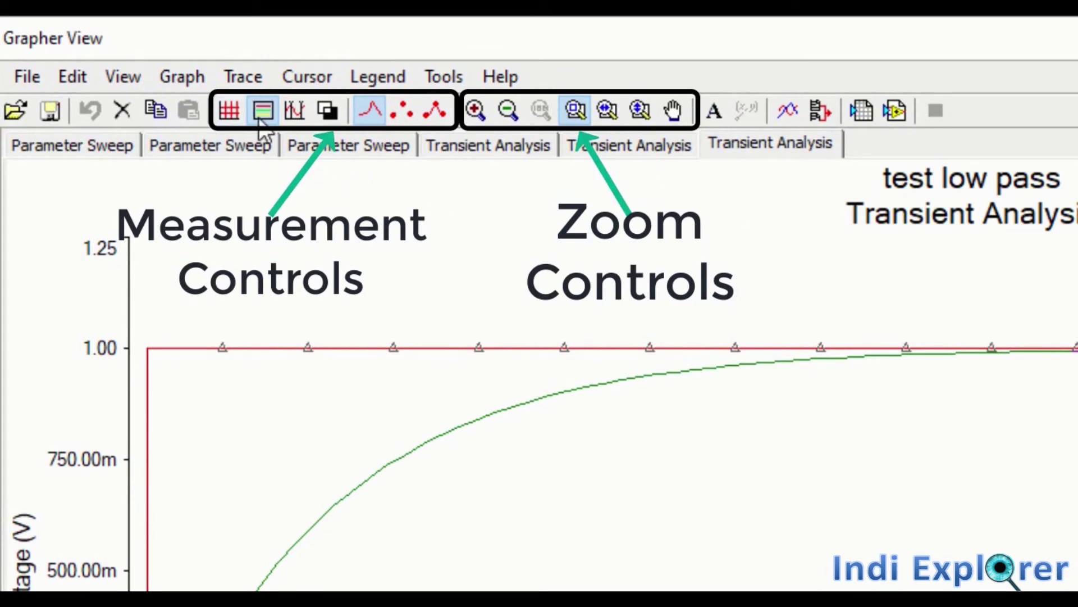
pyautogui.click(230, 109)
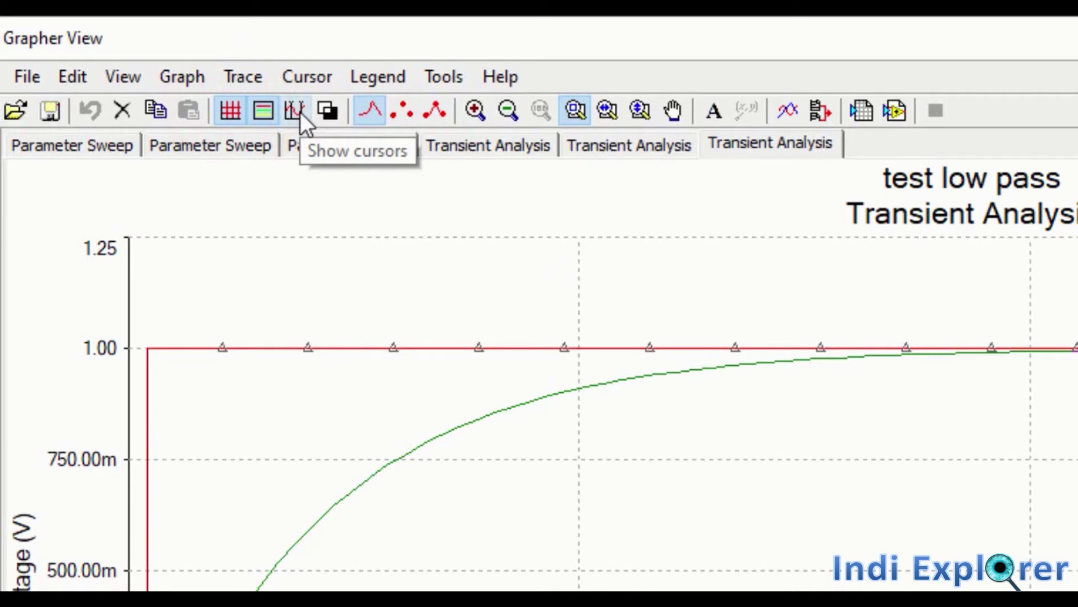
pyautogui.click(297, 111)
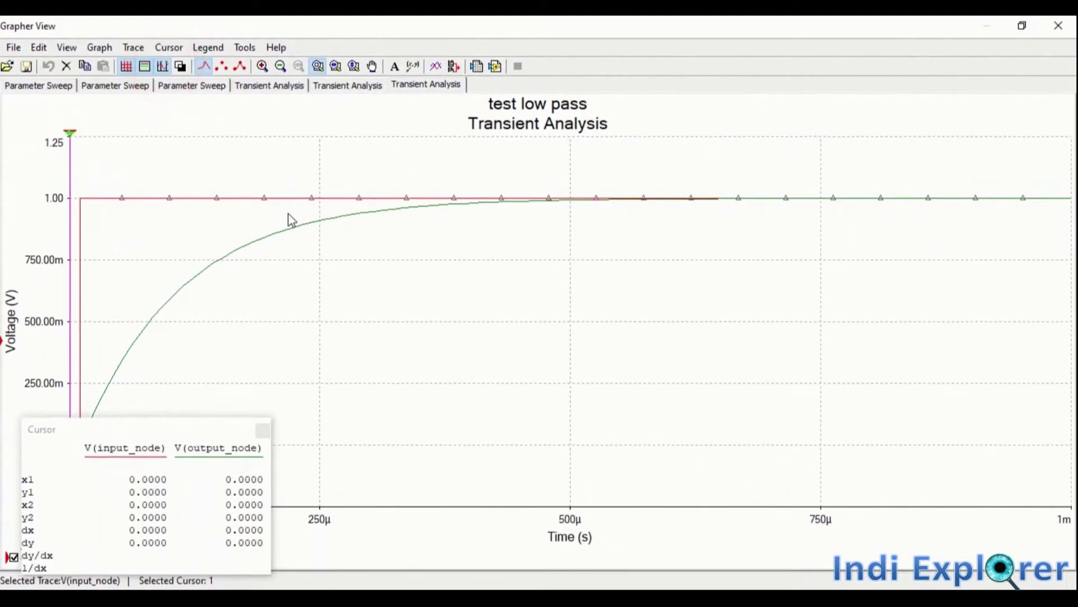
# Step: Zoom into the step and move cursor 2 to read about 633 mV and 865 mV
pyautogui.moveTo(120, 433); pyautogui.dragTo(789, 233)
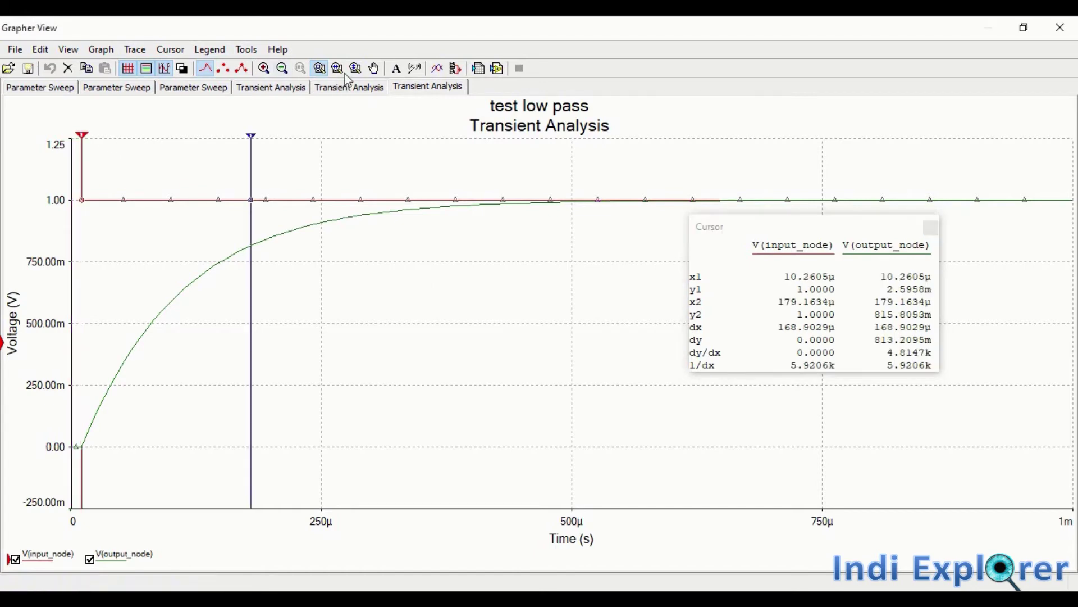
pyautogui.click(338, 68)
pyautogui.moveTo(733, 402)
pyautogui.mouseDown()
pyautogui.moveTo(31, 365)
pyautogui.moveTo(71, 371)
pyautogui.mouseUp()
pyautogui.moveTo(348, 145); pyautogui.dragTo(248, 128)
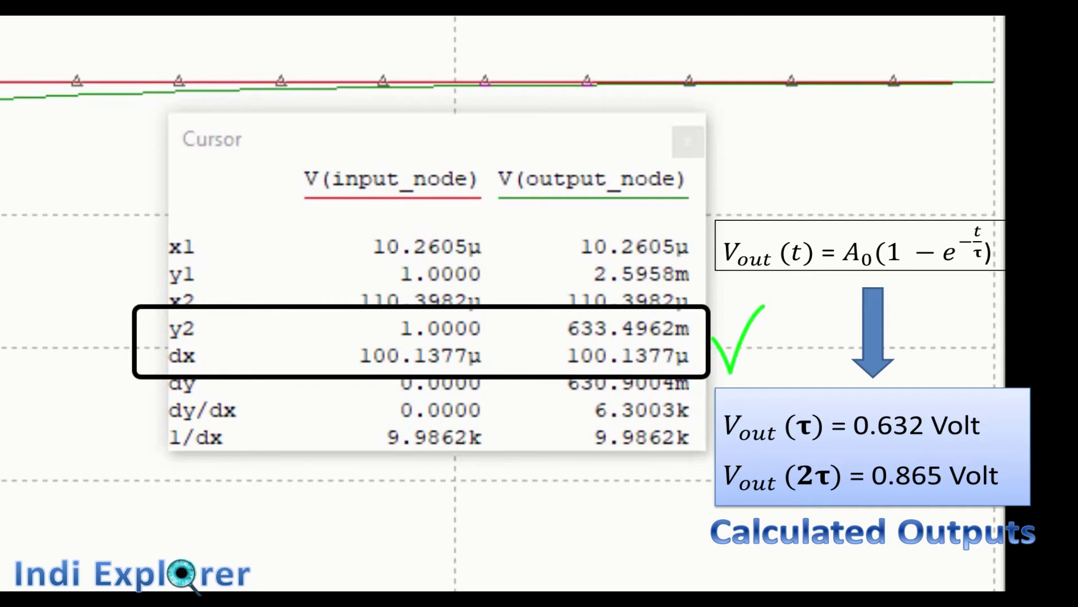
pyautogui.moveTo(248, 128); pyautogui.dragTo(397, 137)
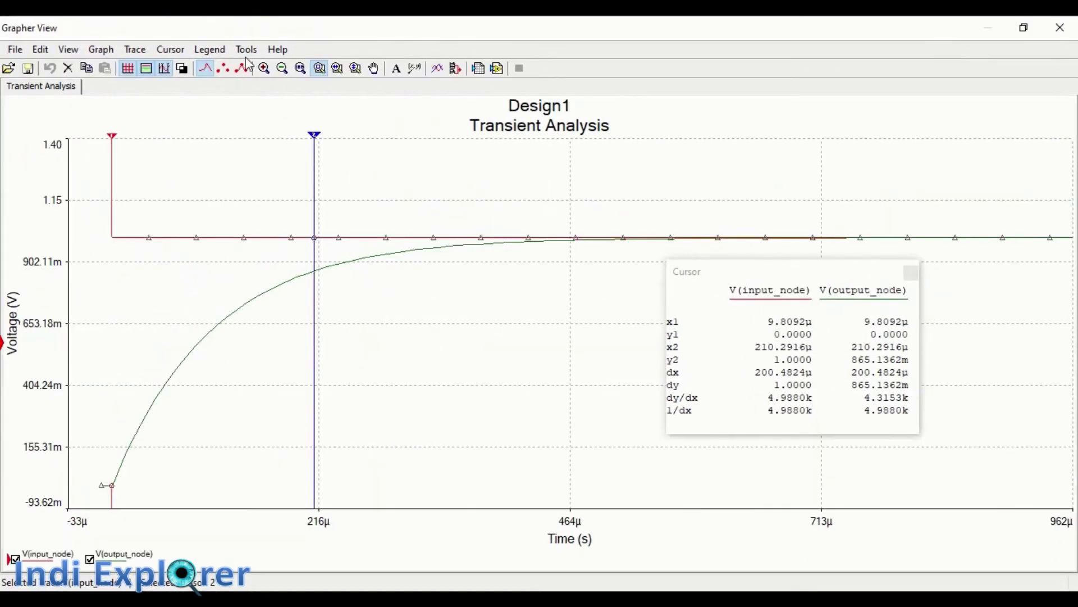
# Step: Export the selected transient trace data to Excel
pyautogui.click(247, 49)
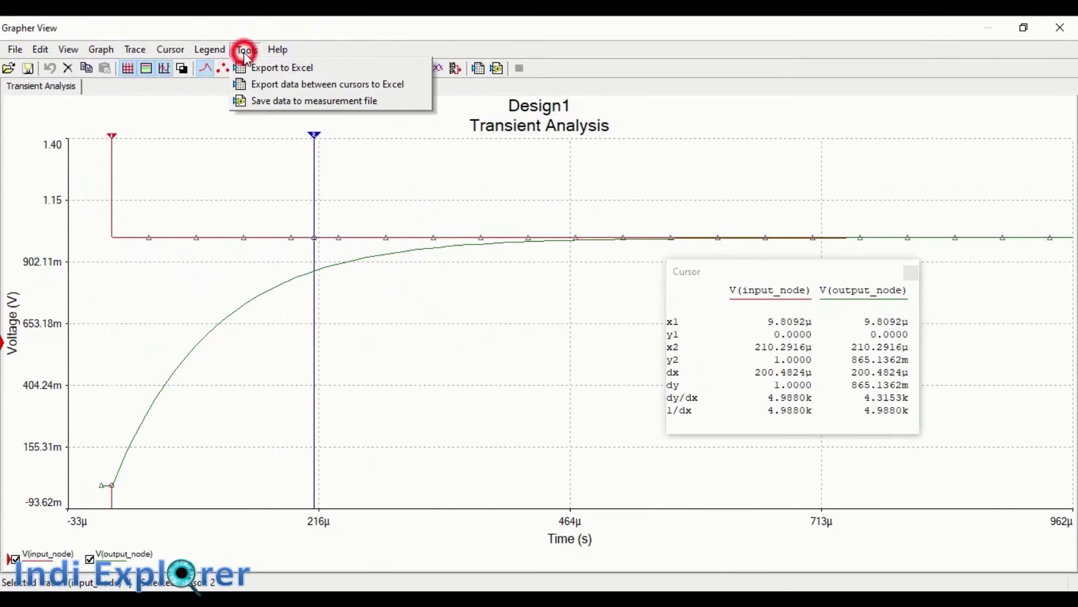
pyautogui.click(268, 70)
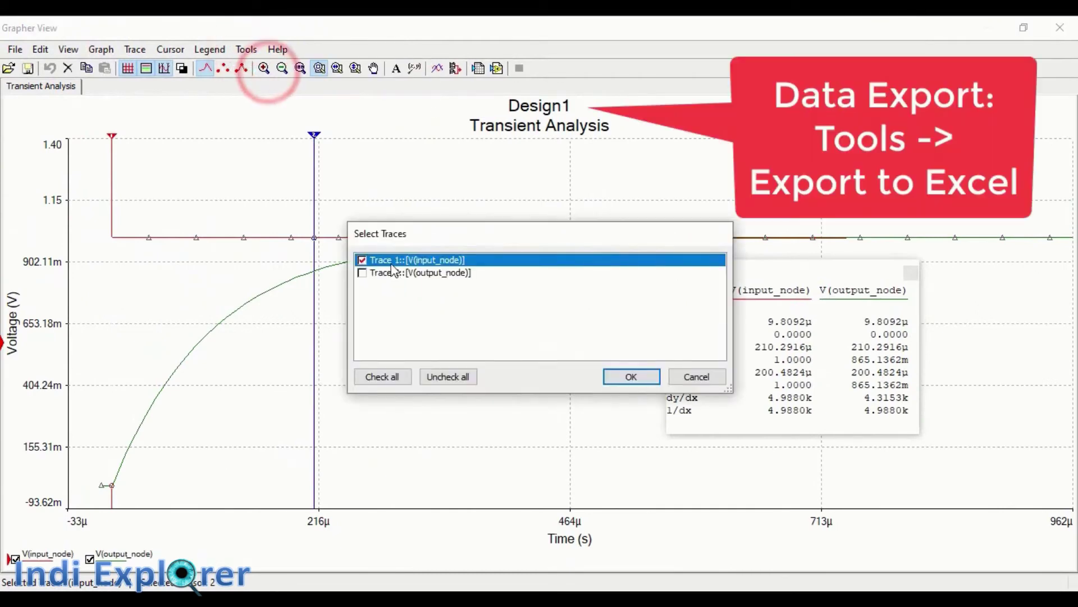
pyautogui.click(398, 275)
pyautogui.click(631, 376)
pyautogui.click(664, 351)
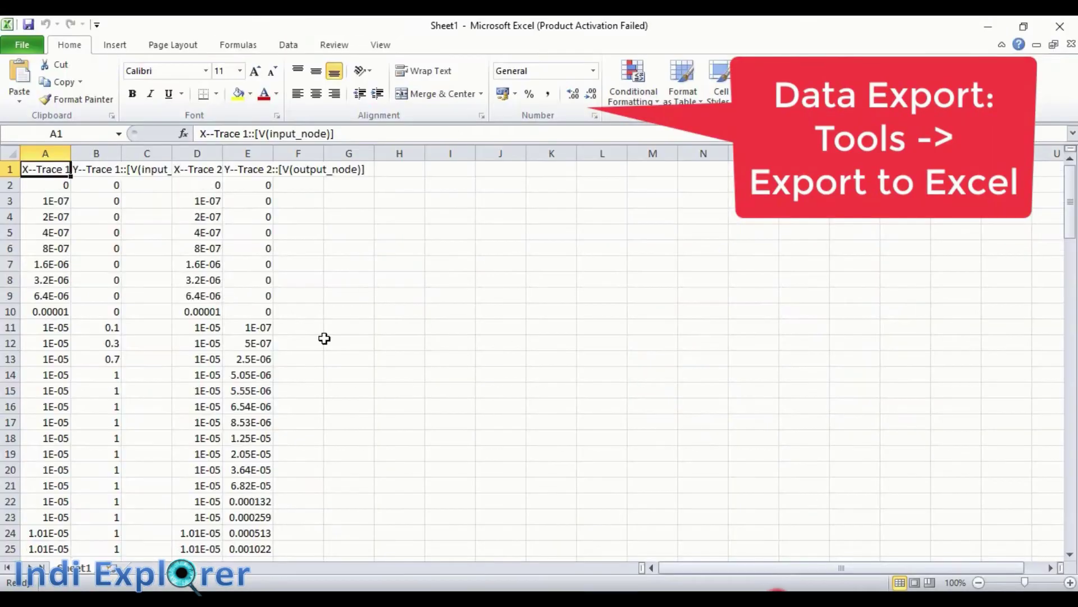
# Step: Review the exported data, then close Excel and the Grapher
pyautogui.scroll(-10, 325, 338)
pyautogui.scroll(10, 293, 327)
pyautogui.click(1061, 26)
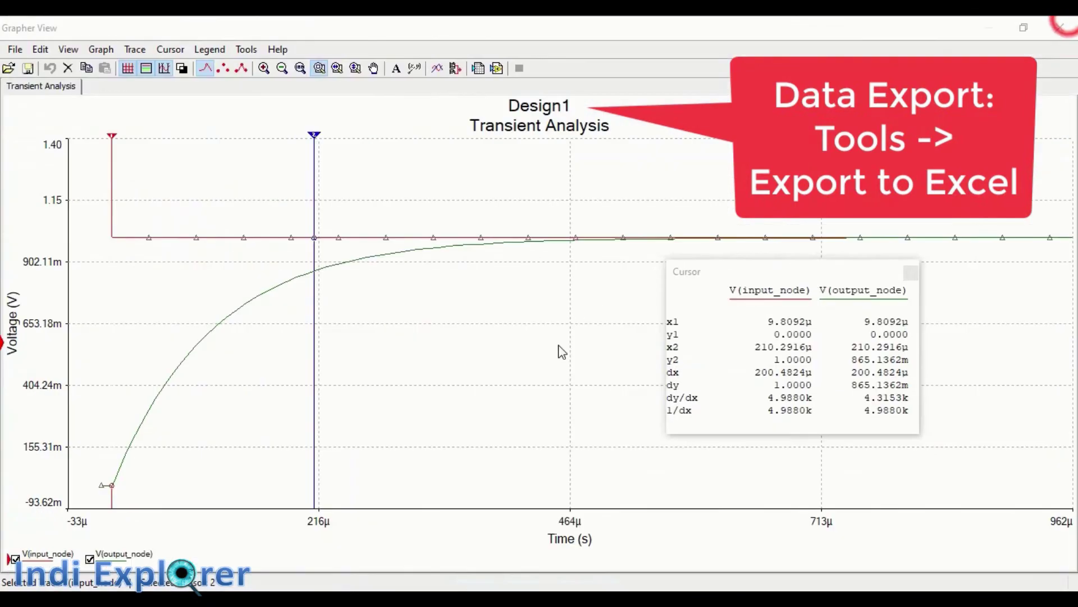
pyautogui.click(1060, 27)
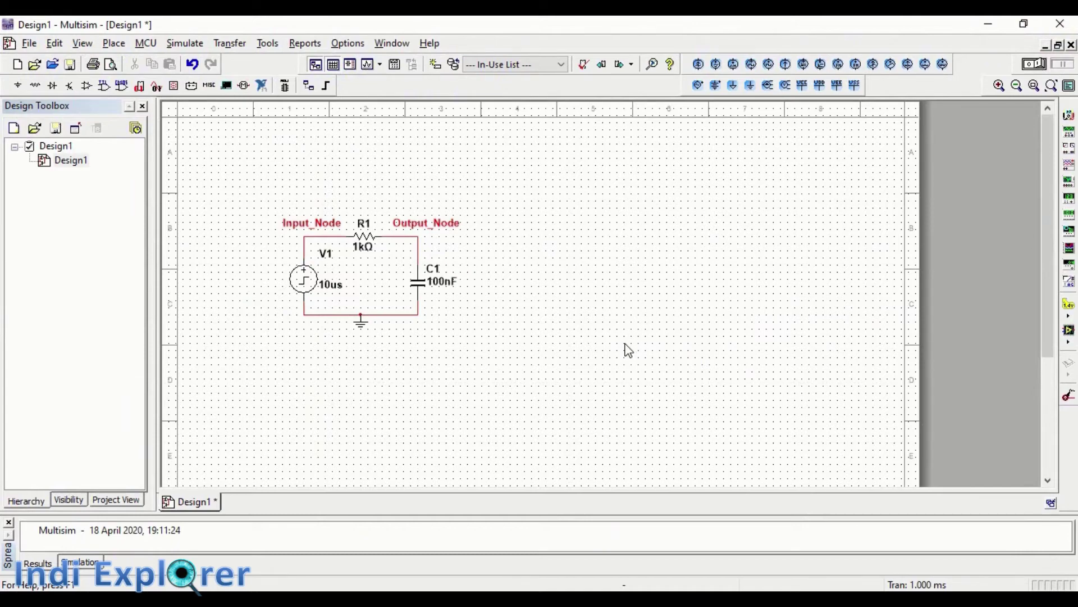
# Step: Replace V1 with an AC_VOLTAGE source of 1 Vpk at 1 kHz
pyautogui.rightClick(307, 284)
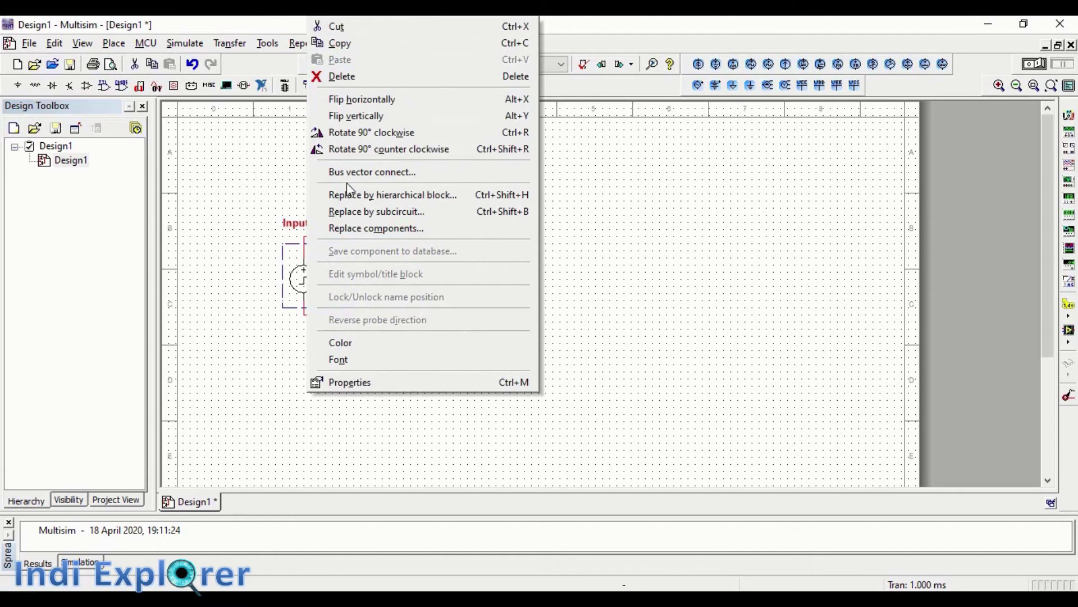
pyautogui.click(359, 228)
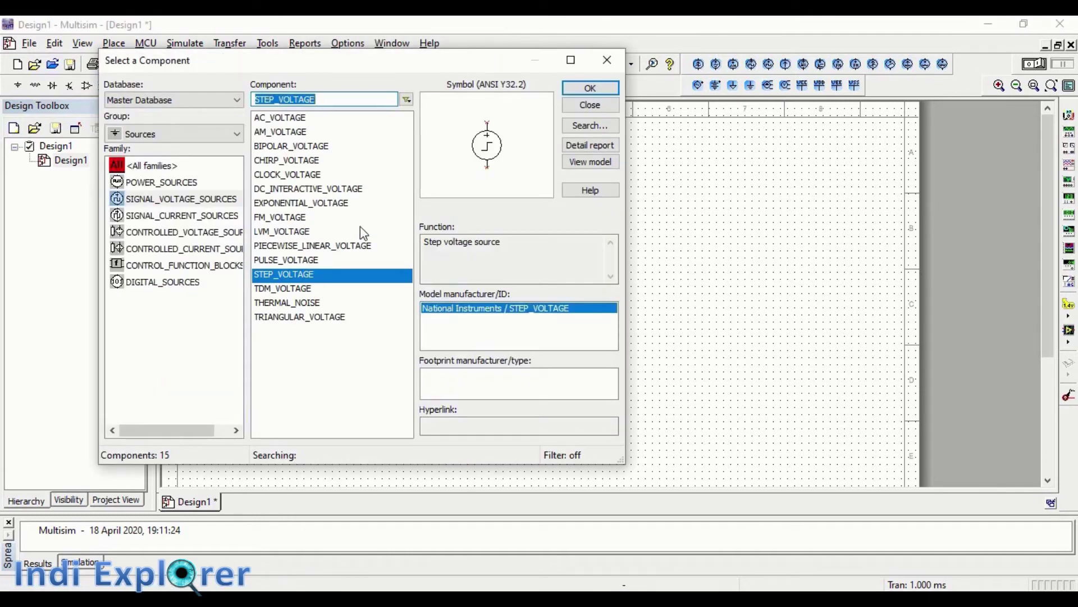
pyautogui.click(289, 120)
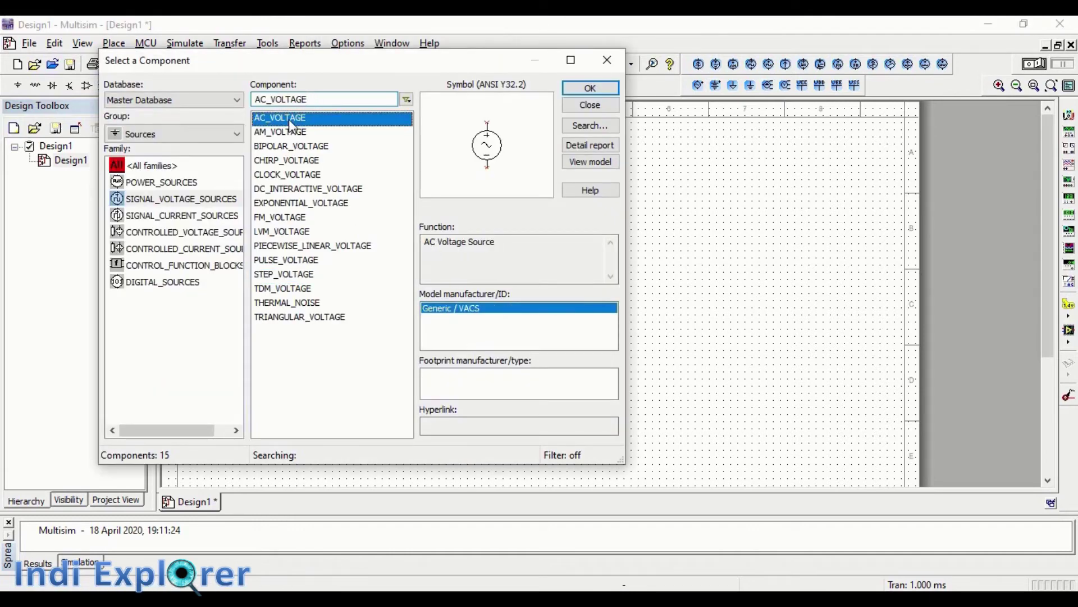
pyautogui.click(584, 87)
# Step: Set up an AC analysis with a 100 MHz stop frequency and logarithmic vertical scale
pyautogui.click(187, 44)
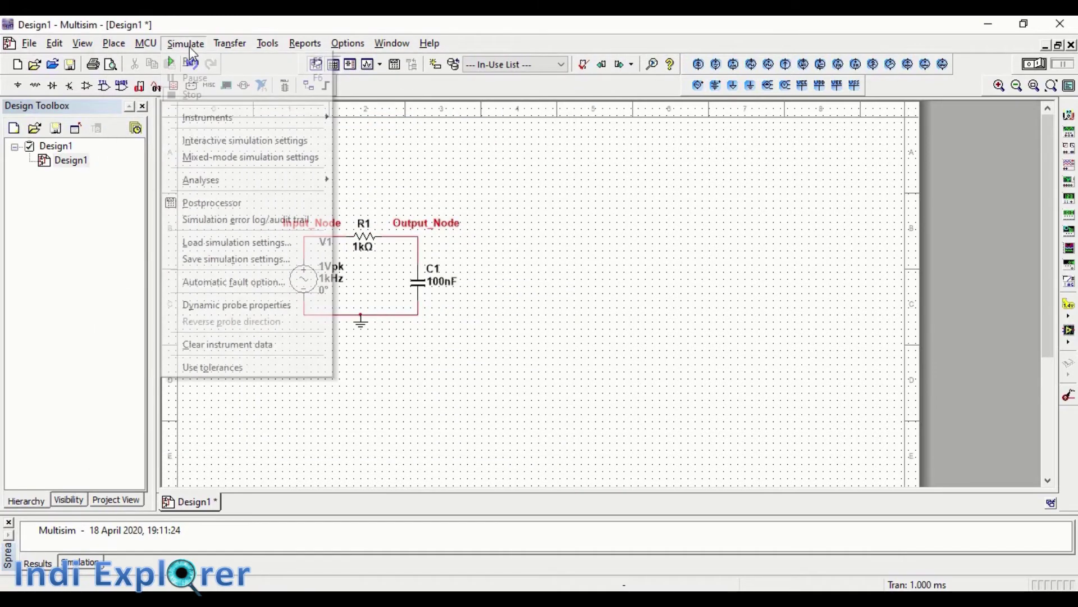
pyautogui.moveTo(248, 181)
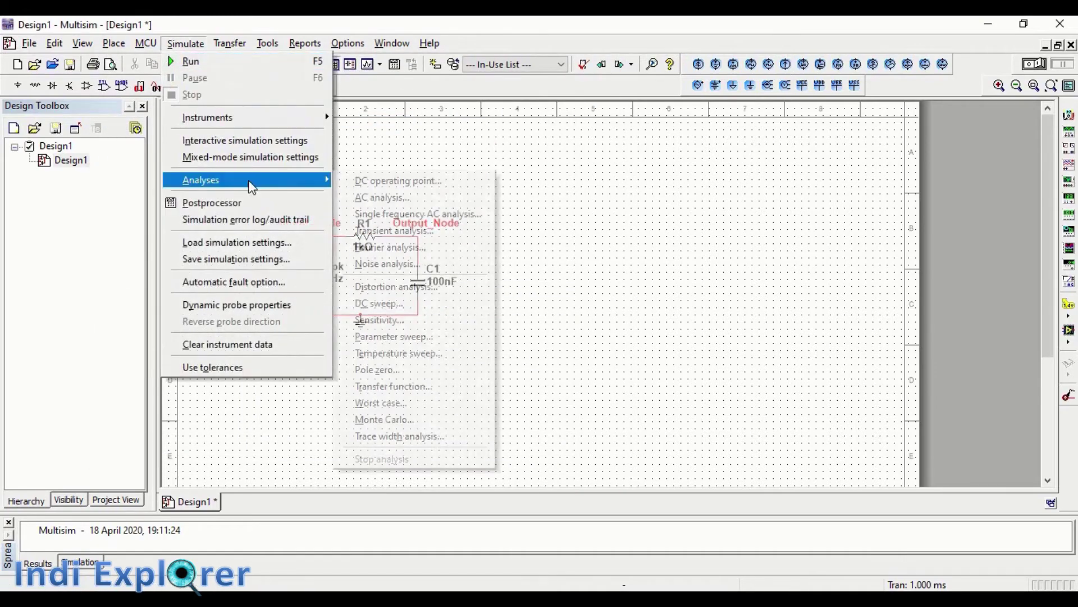
pyautogui.click(373, 196)
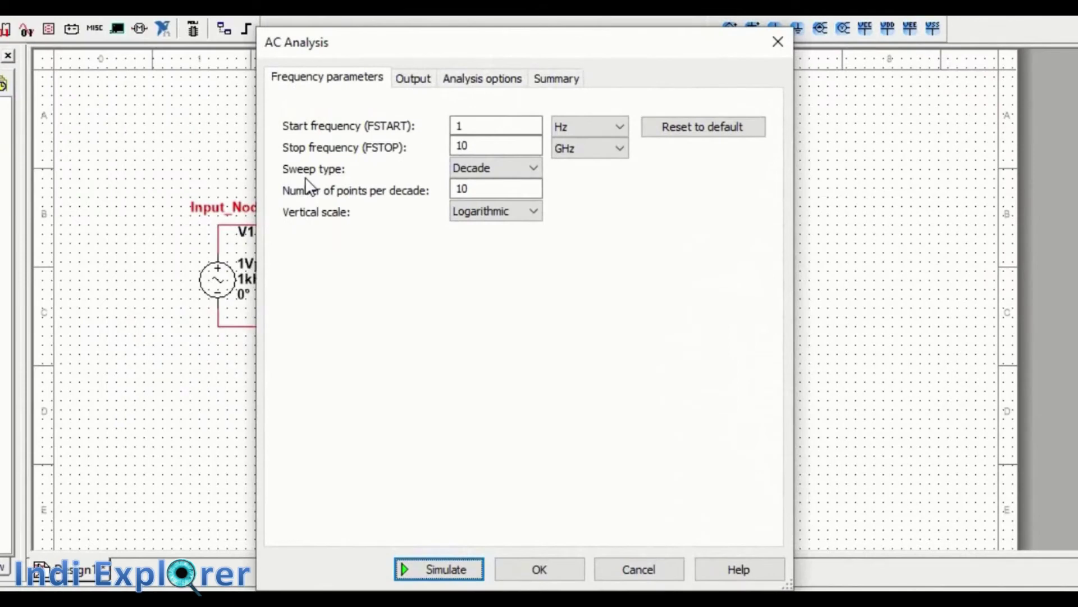
pyautogui.click(511, 145)
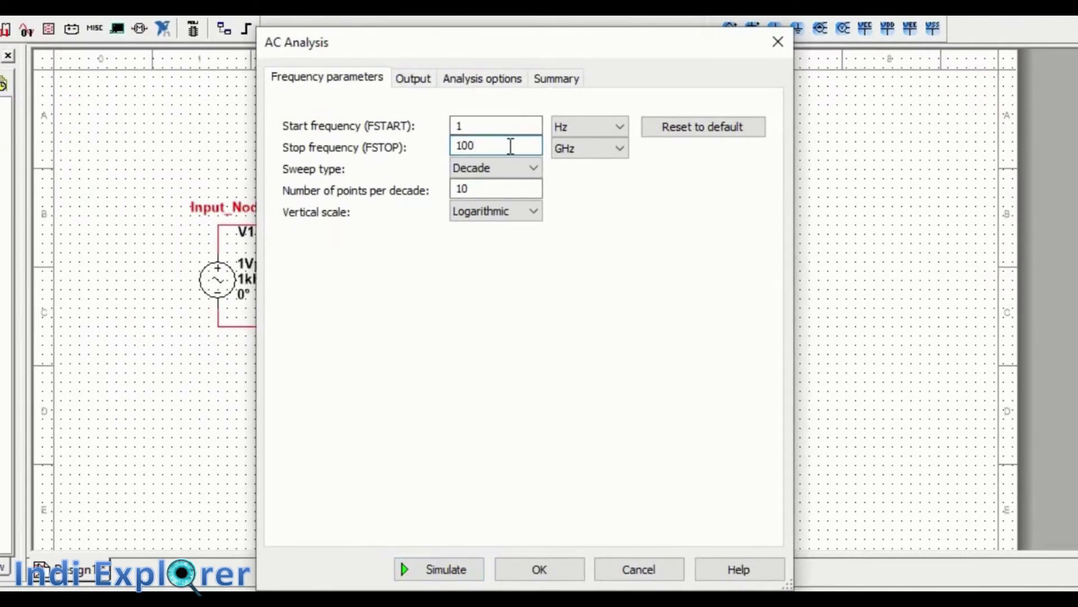
pyautogui.write('0')
pyautogui.click(606, 148)
pyautogui.click(589, 180)
pyautogui.click(521, 210)
pyautogui.click(510, 241)
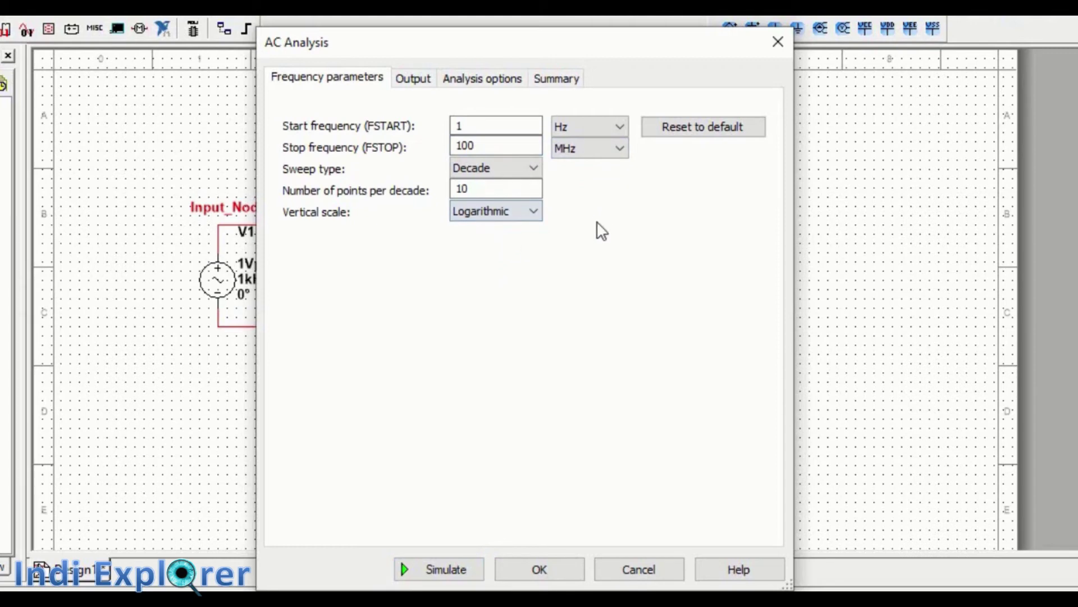
# Step: Add V(output_node) as the output variable and run the AC simulation
pyautogui.click(421, 81)
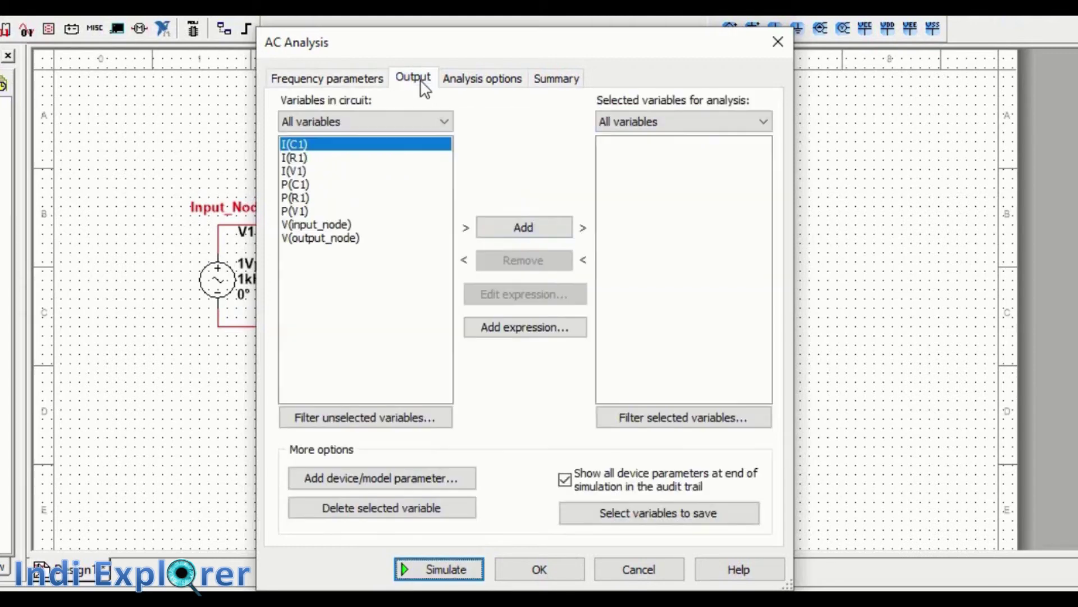
pyautogui.doubleClick(355, 239)
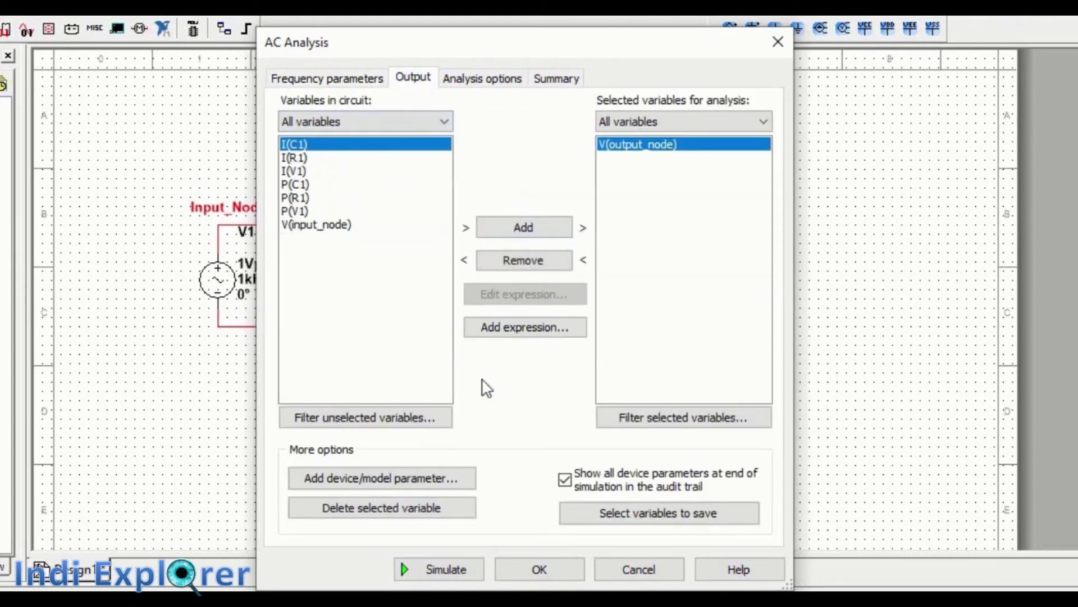
pyautogui.click(454, 568)
# Step: Move the cursor readouts aside and switch the magnitude axis scale to decibels
pyautogui.moveTo(22, 174); pyautogui.dragTo(180, 176)
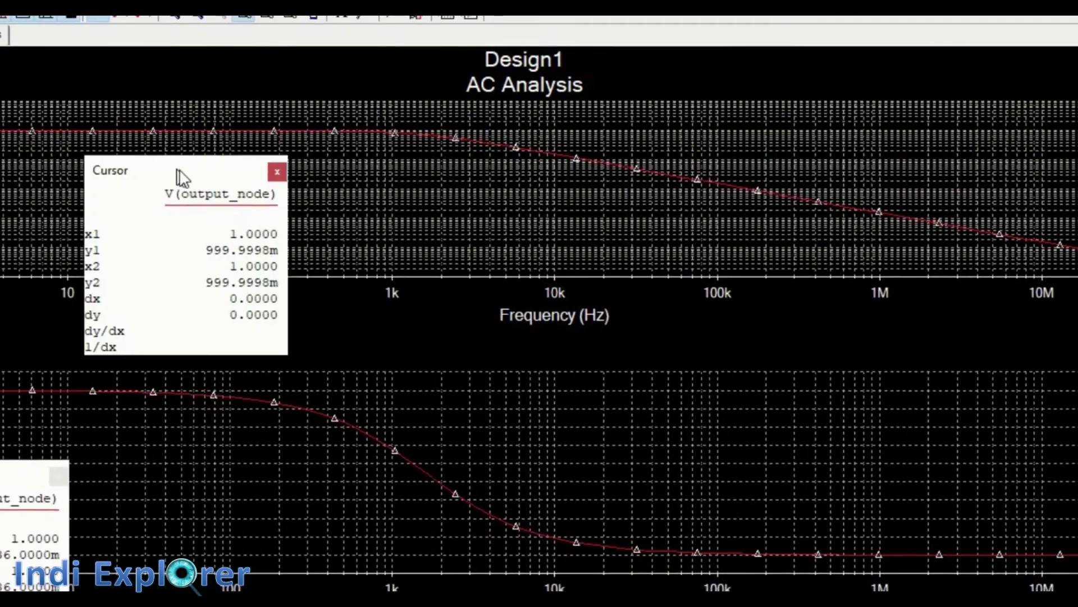
pyautogui.moveTo(23, 475); pyautogui.dragTo(138, 446)
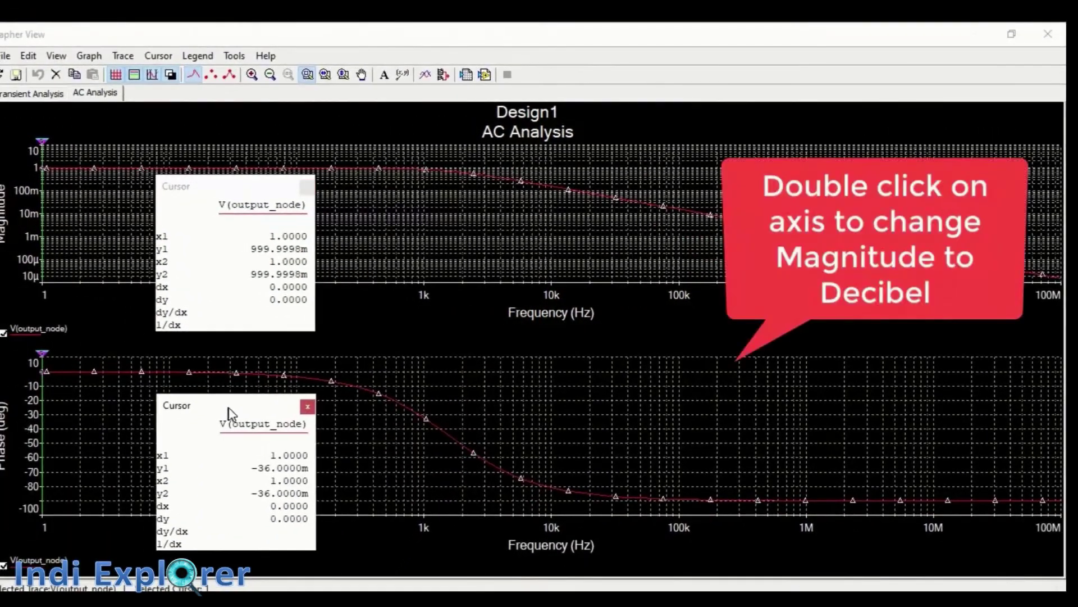
pyautogui.doubleClick(42, 225)
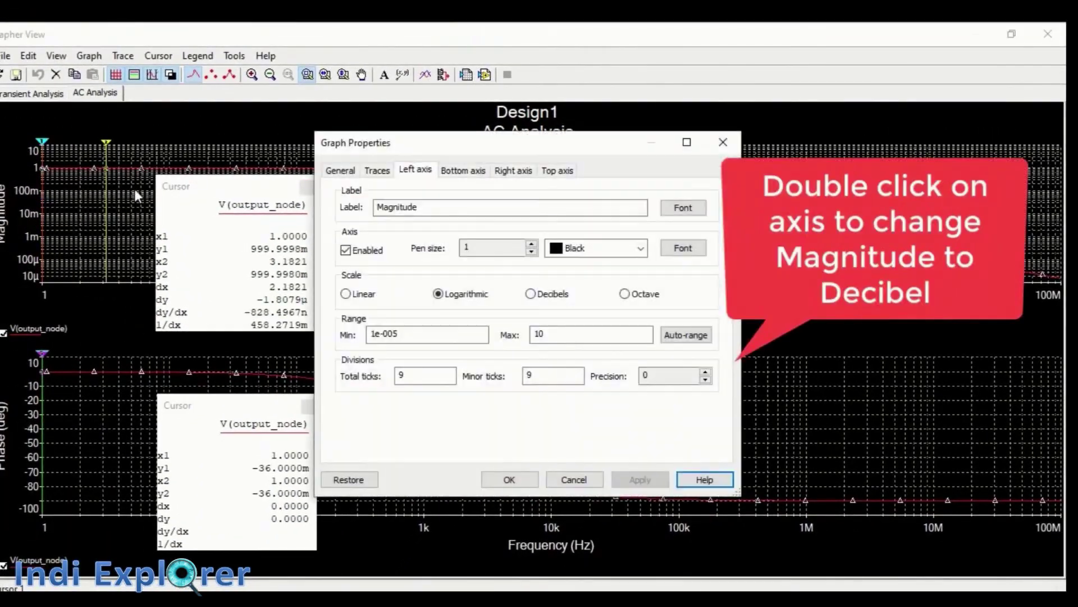
pyautogui.click(530, 293)
pyautogui.click(640, 479)
pyautogui.click(510, 479)
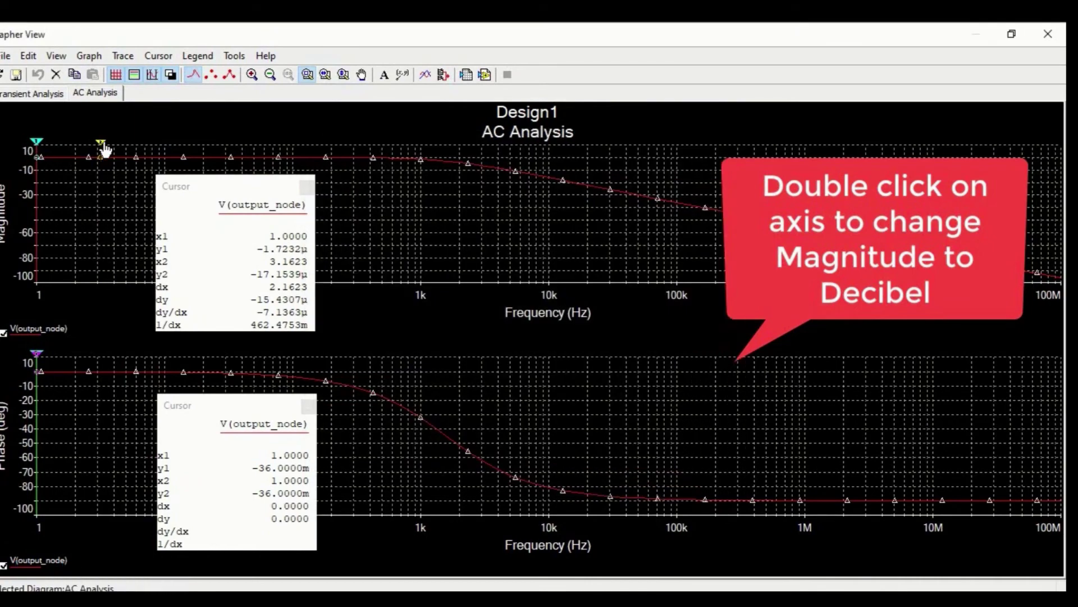
# Step: Place cursor 2 at about 1.6 kHz, where the magnitude reads −3 dB
pyautogui.moveTo(100, 149); pyautogui.dragTo(450, 216)
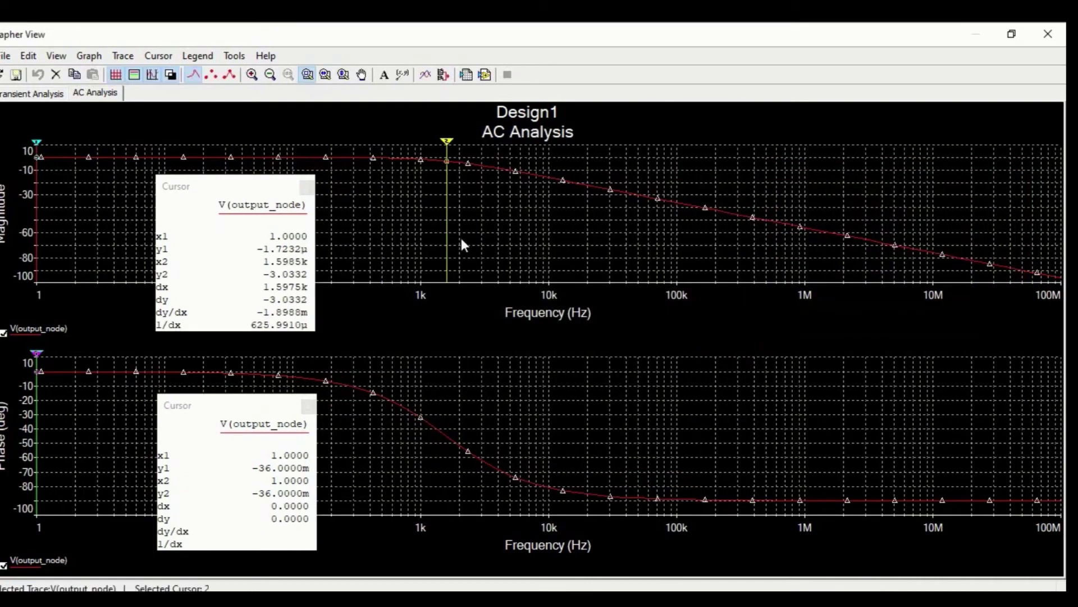
pyautogui.scroll(2, 453, 183)
pyautogui.moveTo(450, 146); pyautogui.dragTo(450, 147)
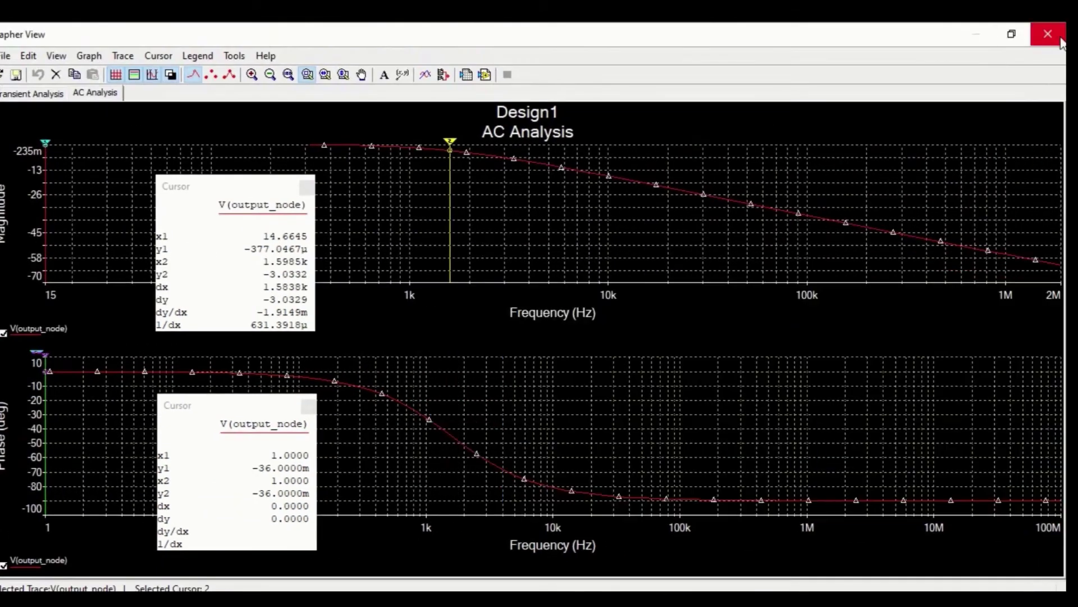
# Step: Close Grapher and set up a parameter sweep of resistor R1's resistance
pyautogui.click(1059, 39)
pyautogui.click(175, 48)
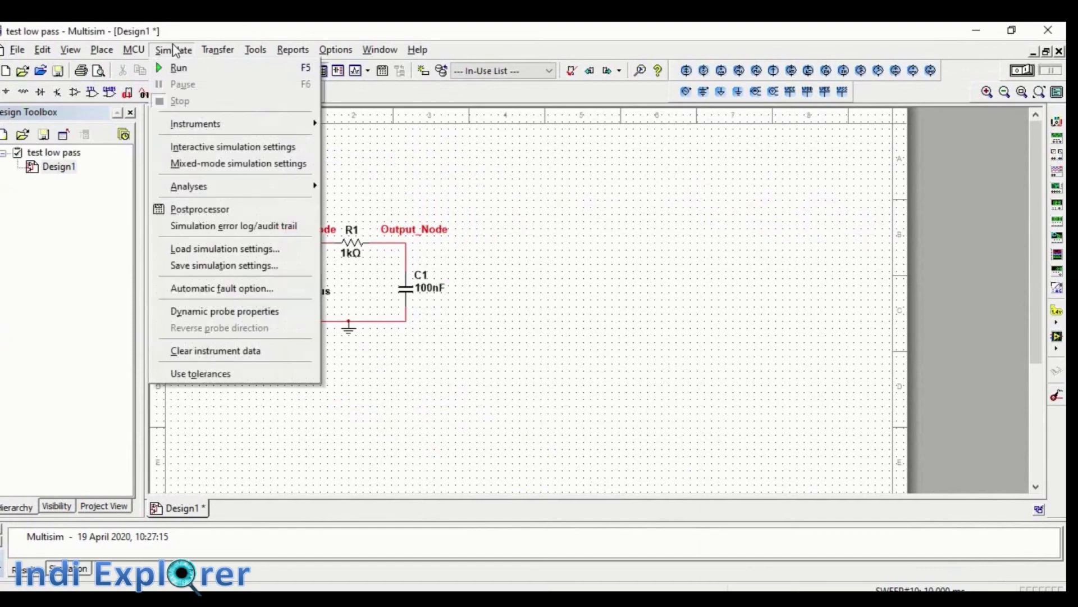
pyautogui.moveTo(242, 187)
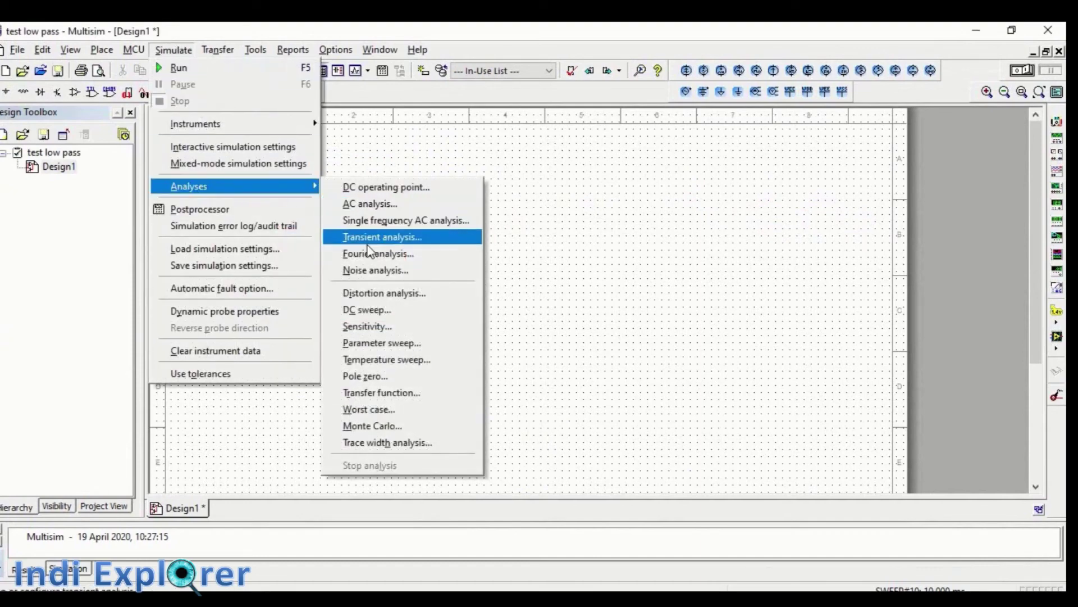
pyautogui.click(397, 343)
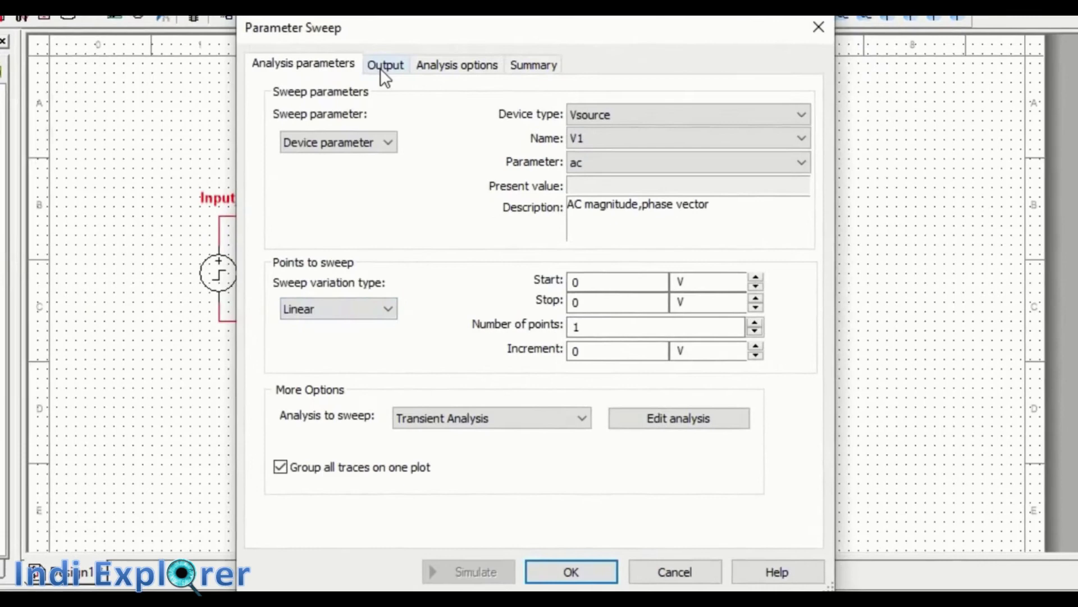
pyautogui.click(626, 119)
pyautogui.click(626, 146)
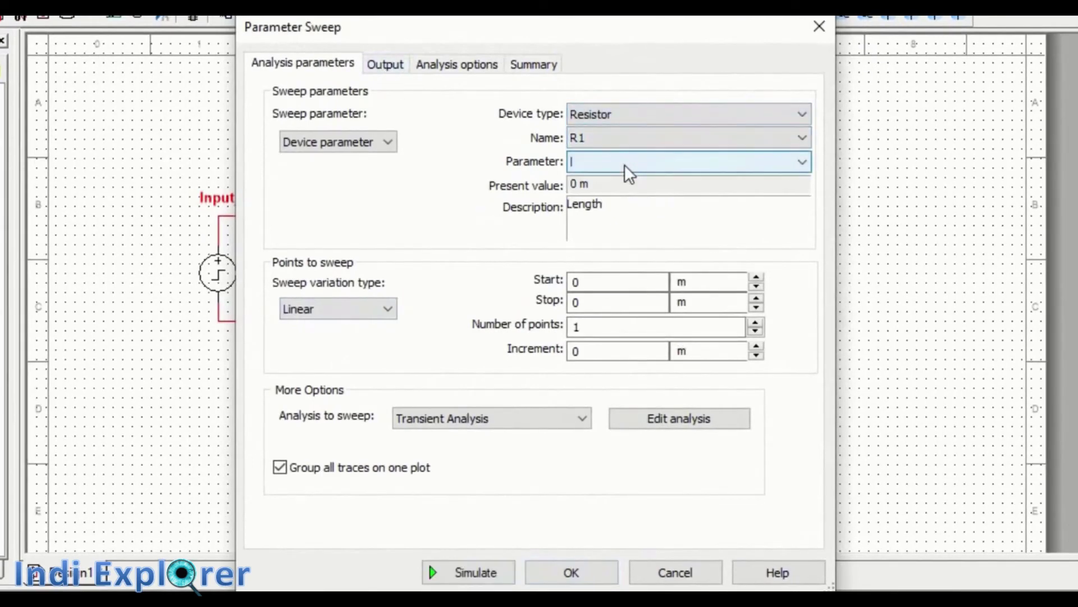
pyautogui.click(625, 164)
pyautogui.click(612, 197)
# Step: Sweep R1 from 500 Ω to 5000 Ω in 10 points
pyautogui.click(588, 281)
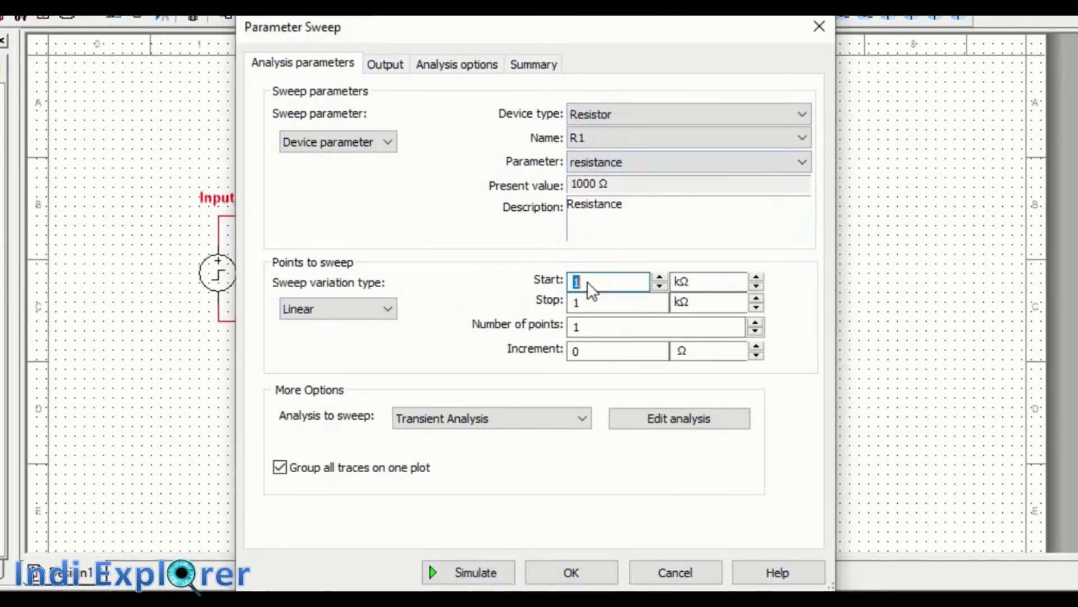
pyautogui.click(589, 304)
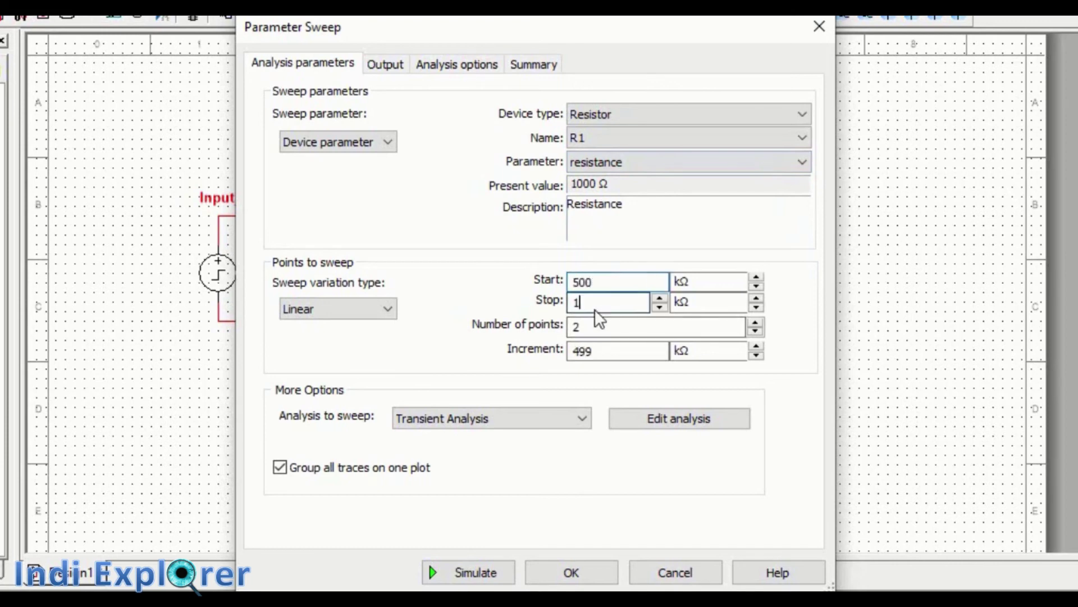
pyautogui.write('5000')
pyautogui.click(740, 284)
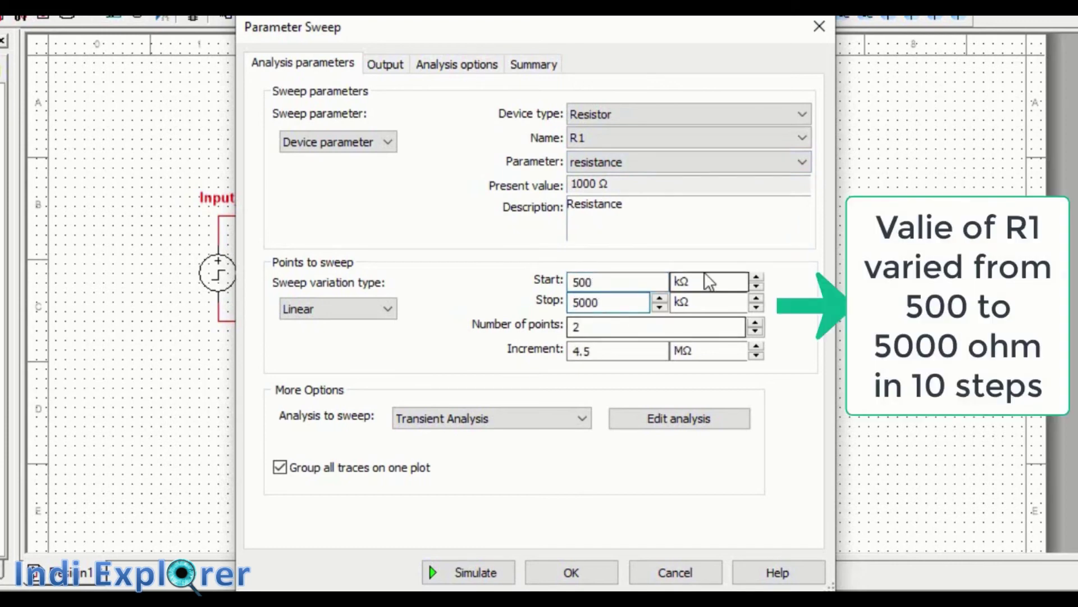
pyautogui.click(723, 307)
pyautogui.click(717, 323)
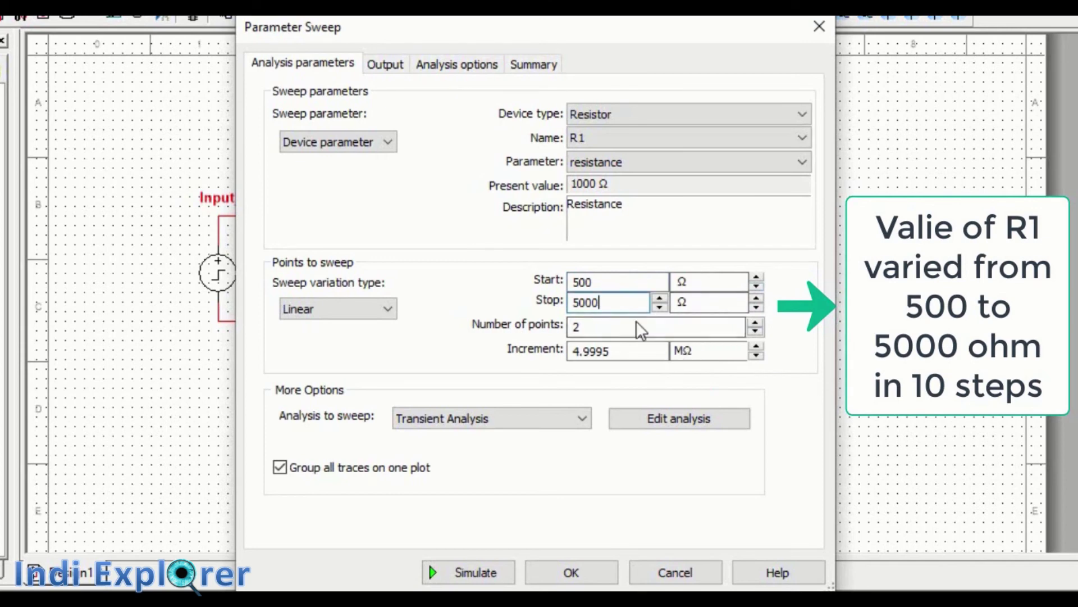
pyautogui.click(634, 322)
pyautogui.write('1e-0')
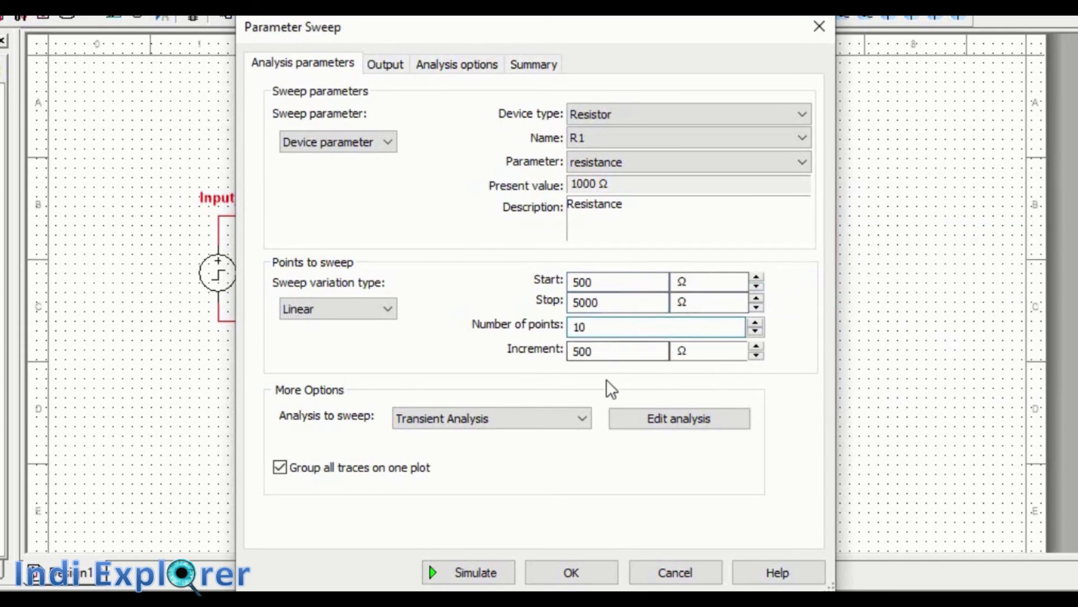
# Step: Set the sweep's transient analysis end time to 0.004 s
pyautogui.click(693, 417)
pyautogui.moveTo(520, 222); pyautogui.dragTo(500, 224)
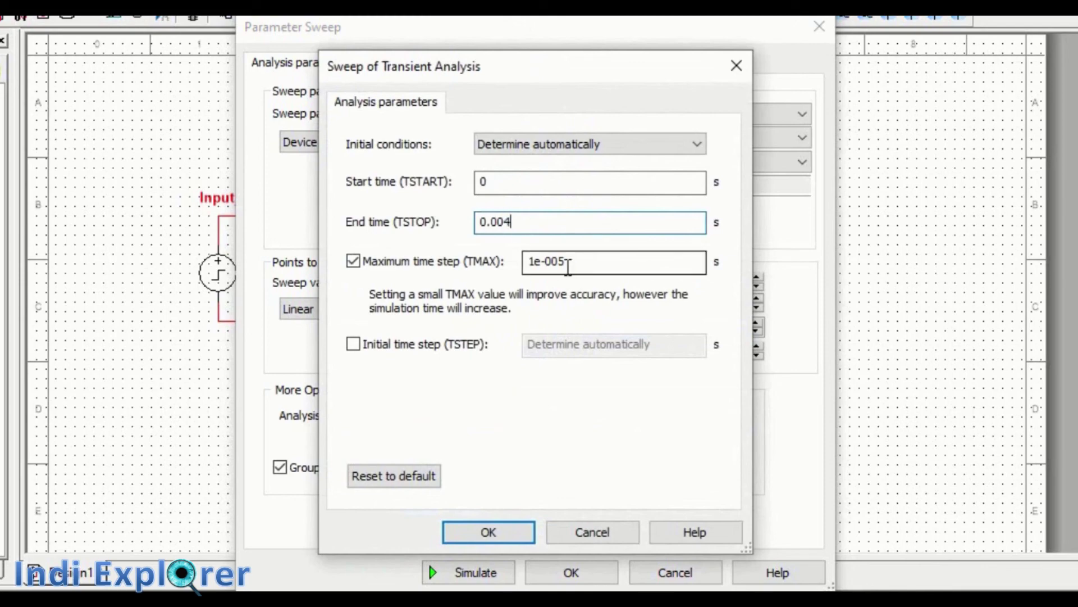
pyautogui.click(498, 529)
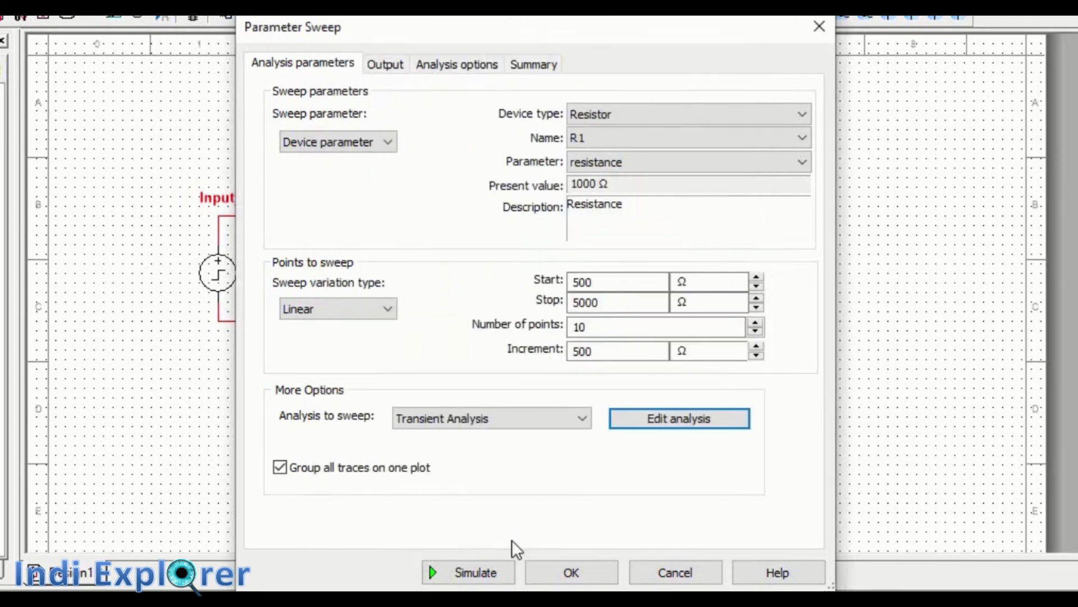
# Step: Replace the I(C1) output with V(output_node) as the sweep output
pyautogui.click(386, 62)
pyautogui.click(534, 252)
pyautogui.click(303, 229)
pyautogui.click(533, 218)
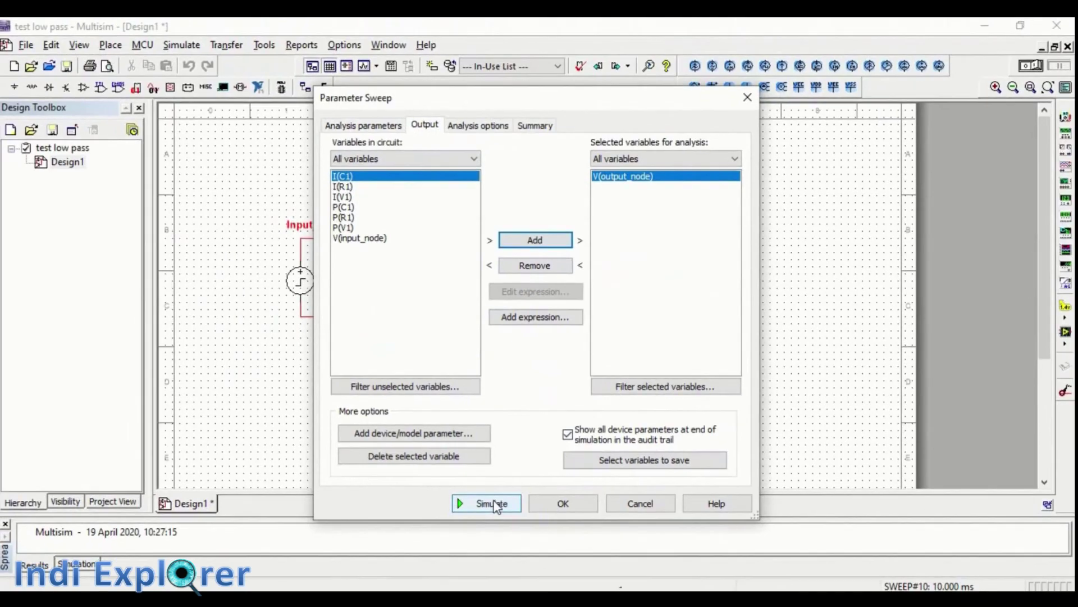
# Step: Run the parameter sweep and show its curves with cursors on a white background
pyautogui.click(495, 504)
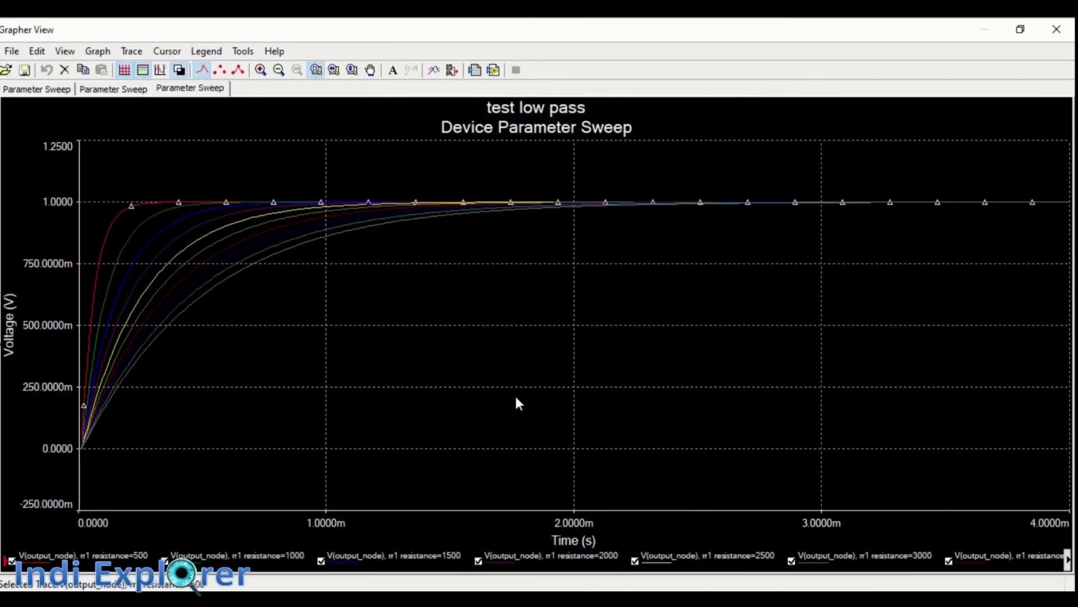
pyautogui.click(181, 71)
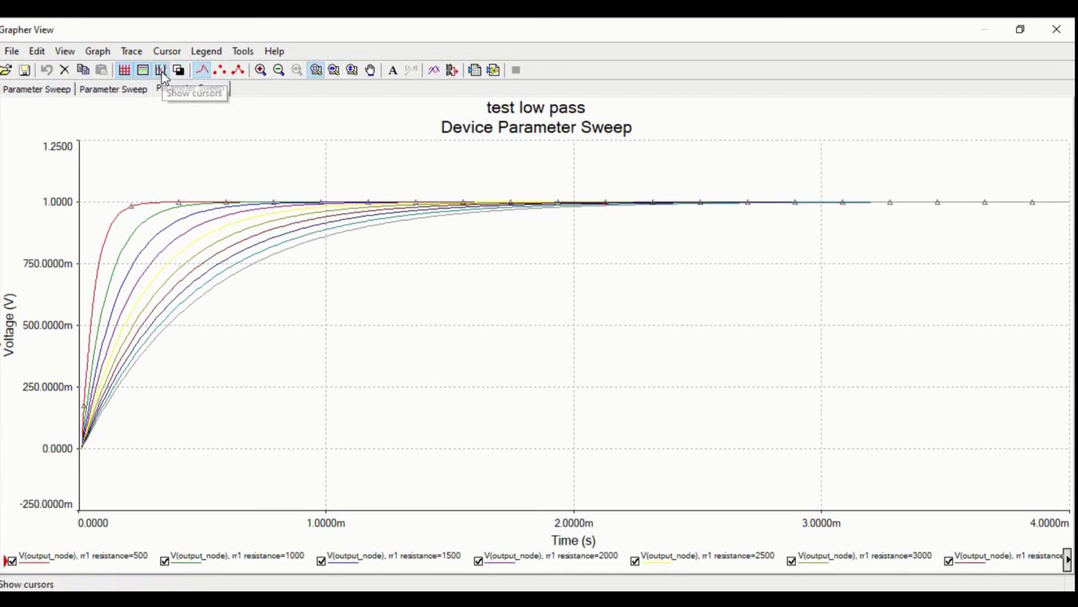
pyautogui.click(160, 70)
# Step: Move cursor 2 to about 322 µs to read the sweep values, then close Grapher
pyautogui.moveTo(79, 139); pyautogui.dragTo(159, 145)
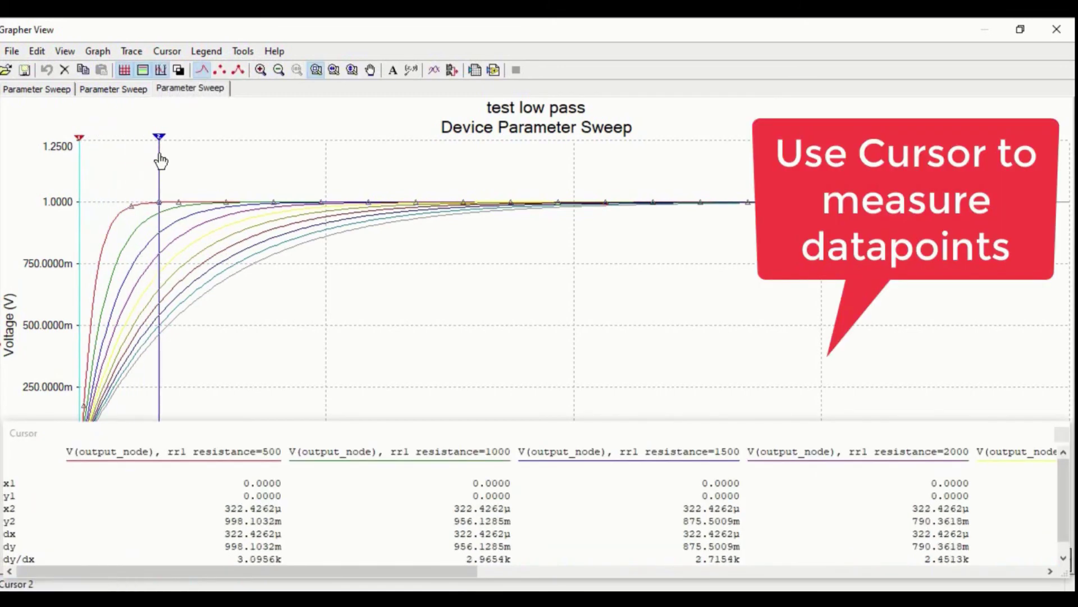
pyautogui.moveTo(439, 572); pyautogui.dragTo(1020, 562)
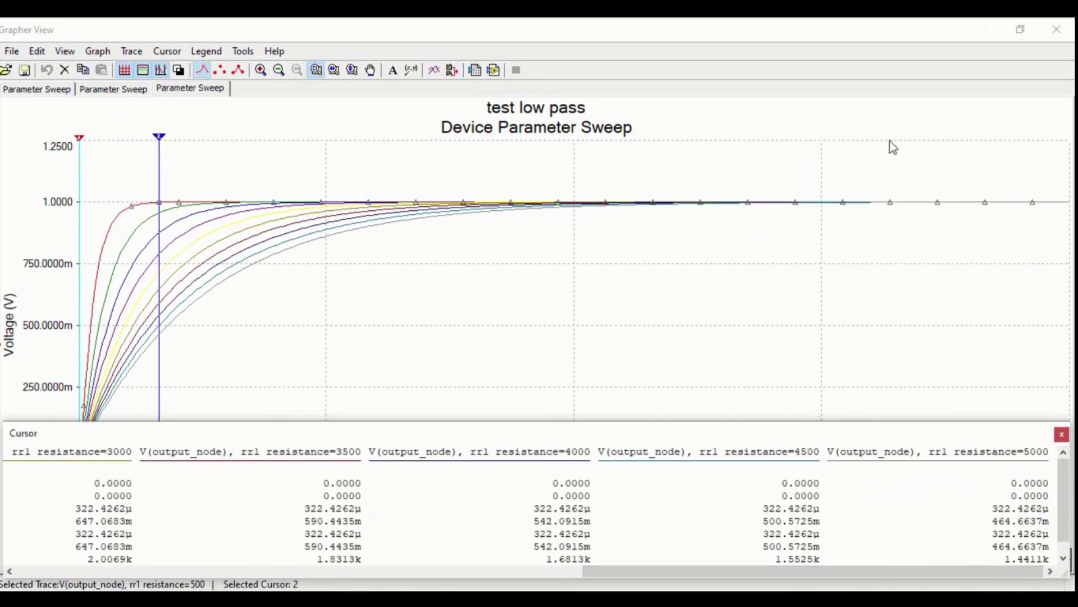
pyautogui.click(1063, 36)
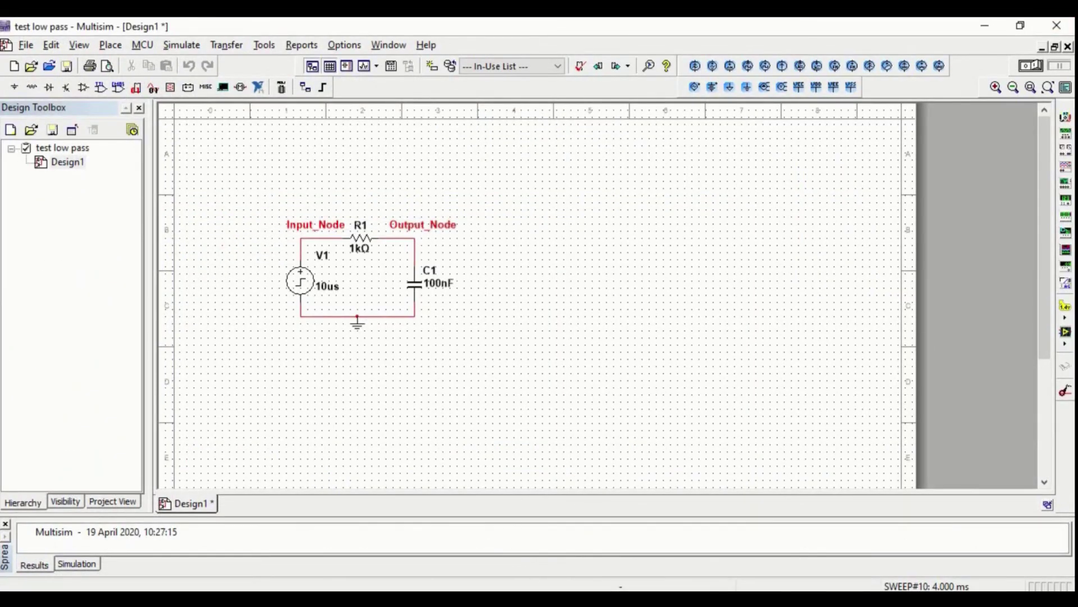